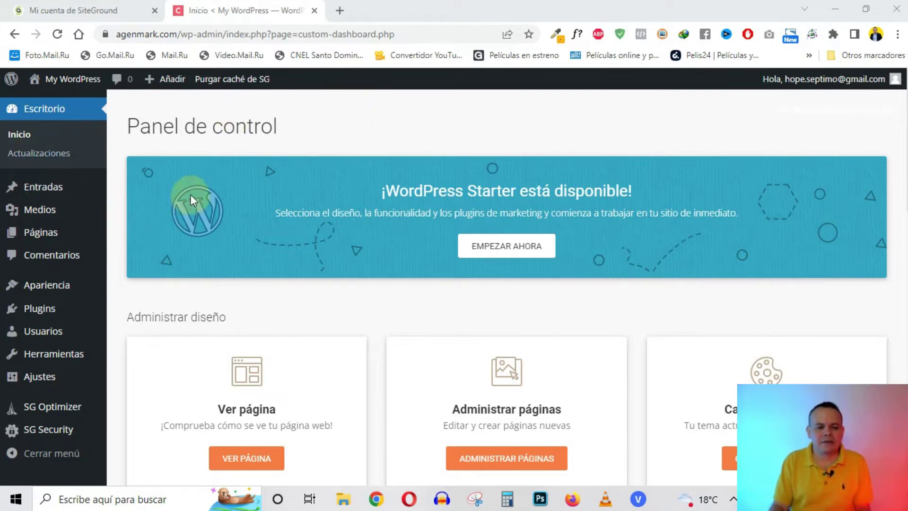
pyautogui.scroll(-5, 71, 284)
pyautogui.scroll(5, 57, 189)
pyautogui.moveTo(50, 110)
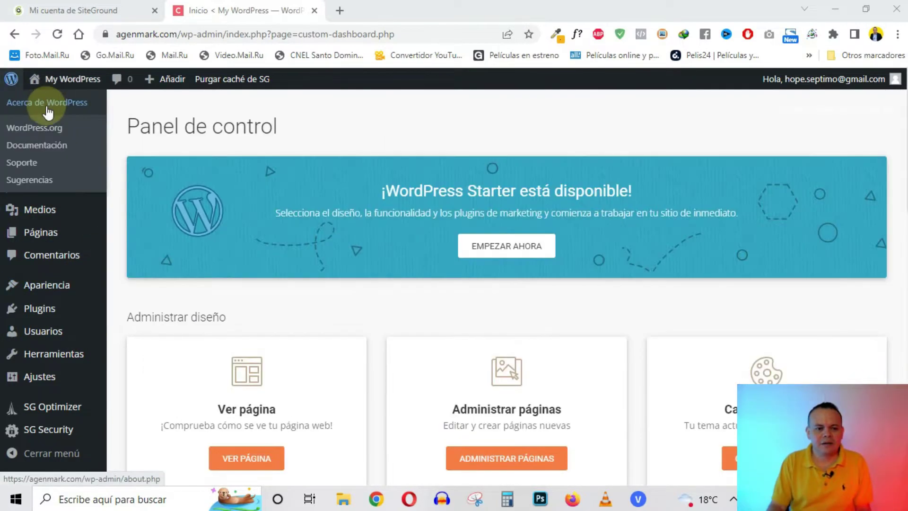
pyautogui.moveTo(74, 284)
pyautogui.scroll(-5, 75, 286)
pyautogui.scroll(5, 76, 289)
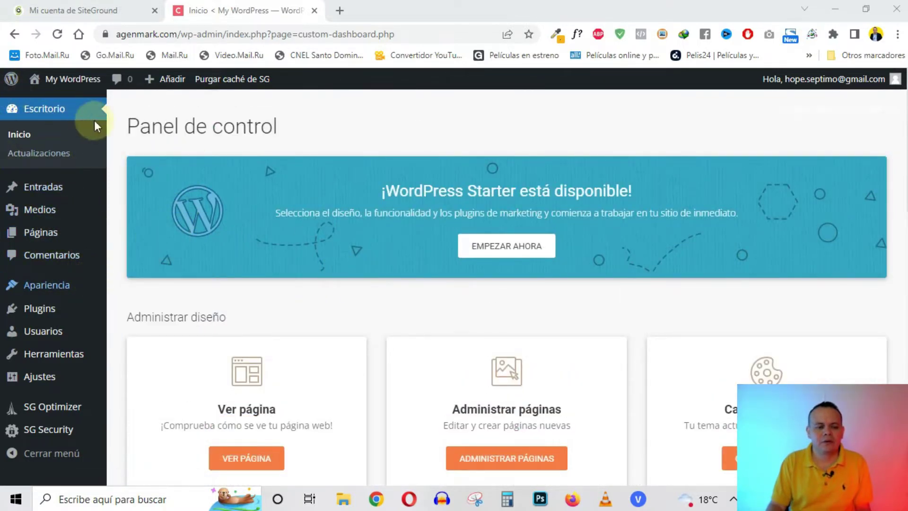
pyautogui.scroll(-5, 71, 293)
pyautogui.scroll(5, 65, 304)
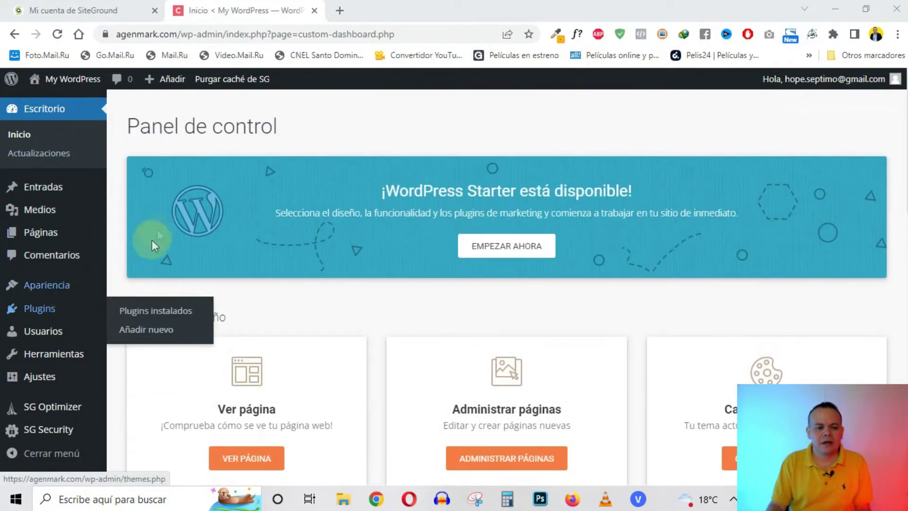
# - Open the list of installed plugins
pyautogui.moveTo(83, 232)
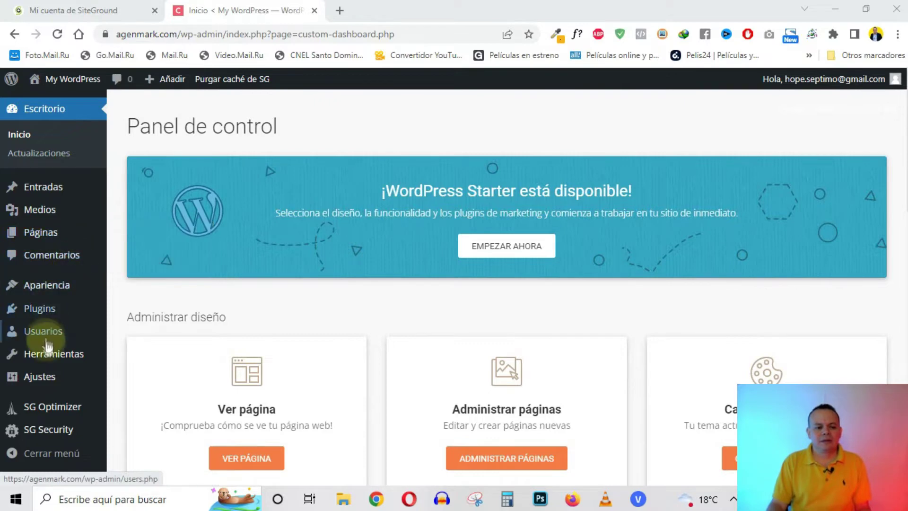
pyautogui.click(50, 309)
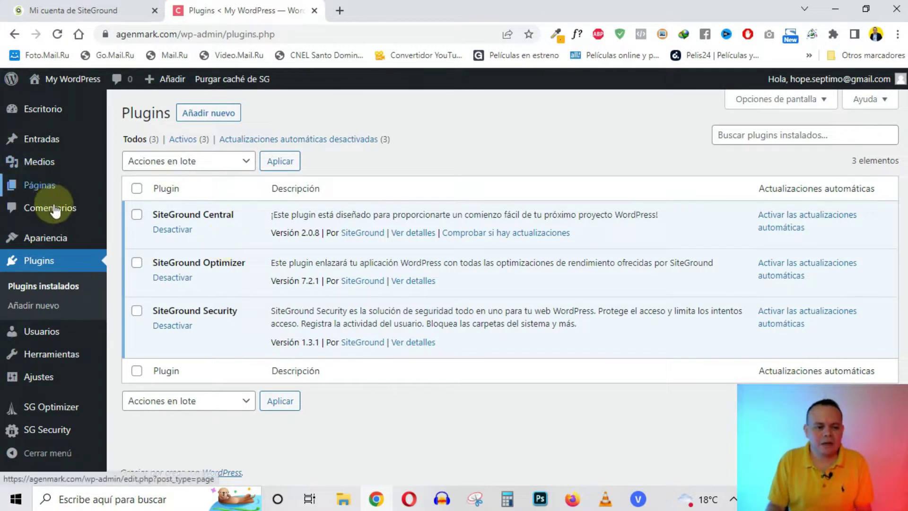
pyautogui.moveTo(77, 150)
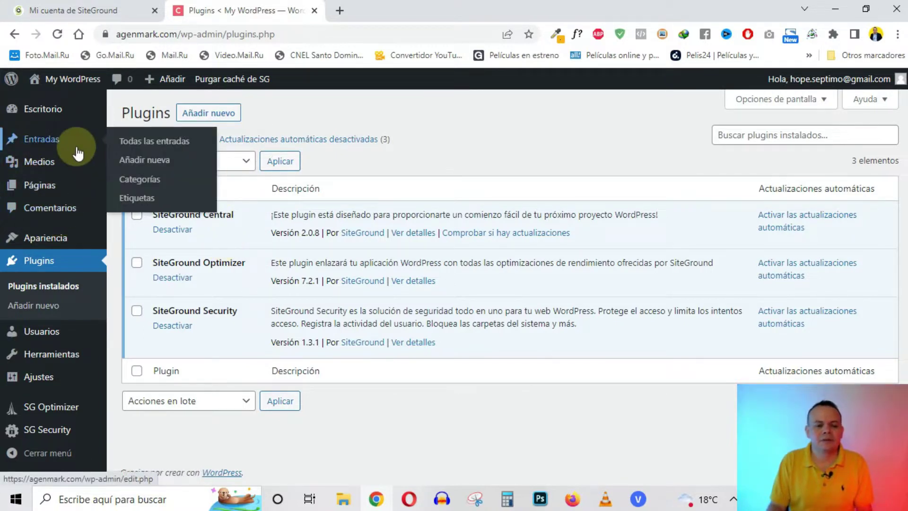
# - Go to the site's themes and open the form for uploading a new theme as a .zip file
pyautogui.moveTo(65, 236)
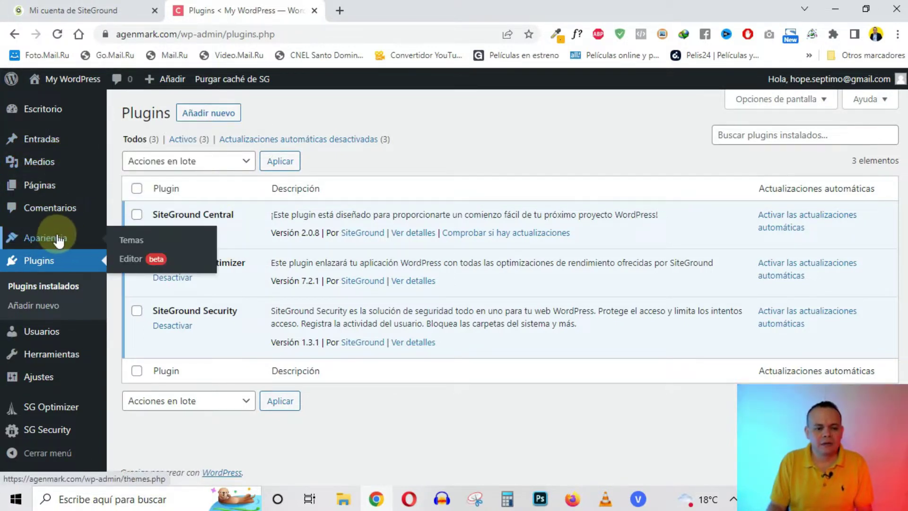
pyautogui.click(137, 240)
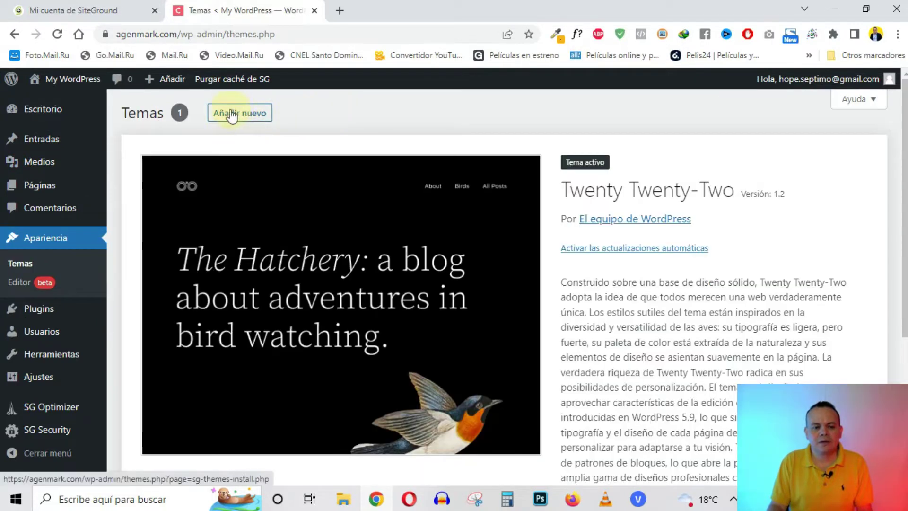
pyautogui.click(231, 115)
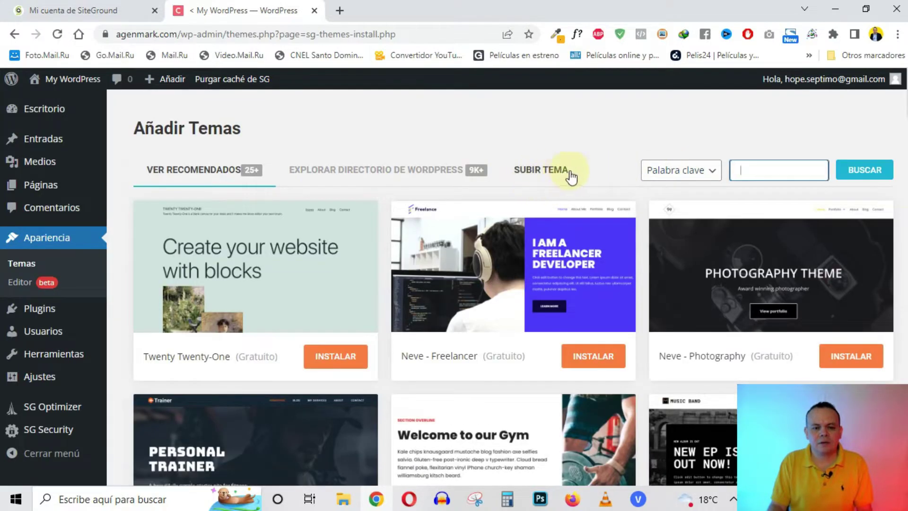
pyautogui.click(536, 171)
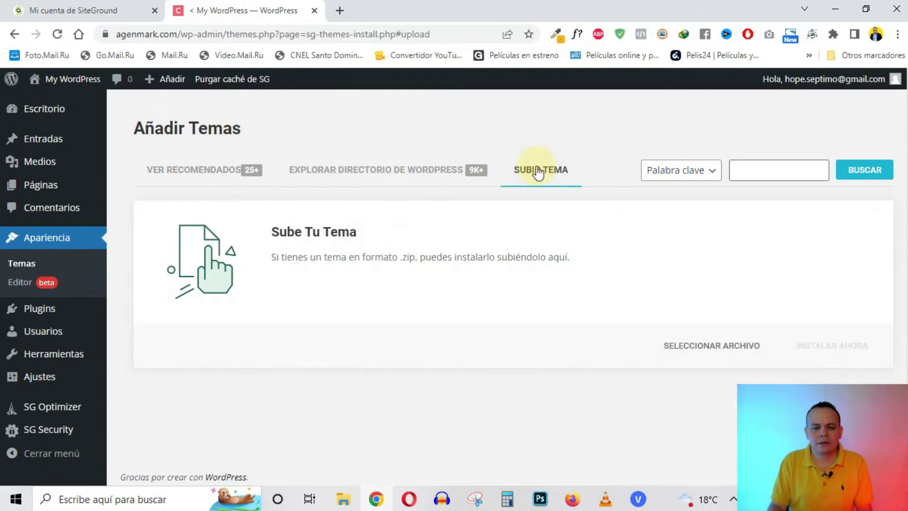
# - Install the theme from elegant-themes-divi-wordpress-theme-layouts.zip and activate it
pyautogui.click(705, 353)
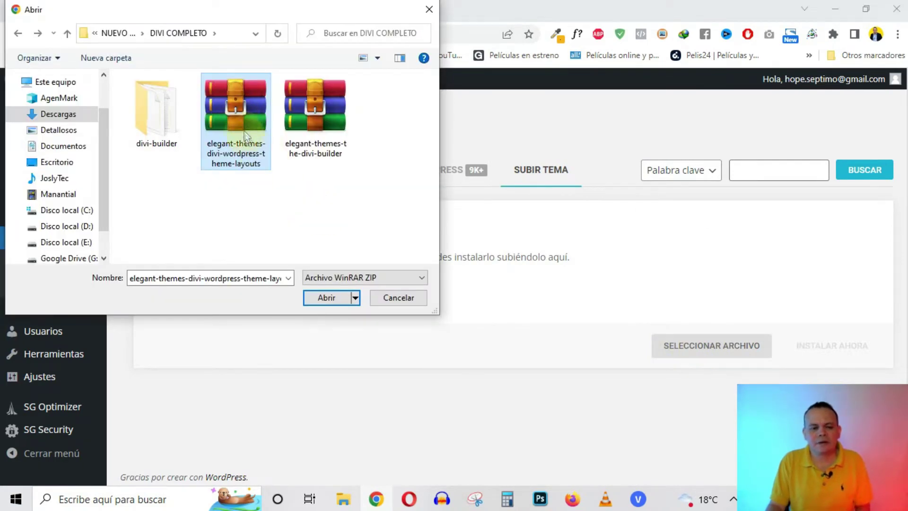
pyautogui.click(326, 299)
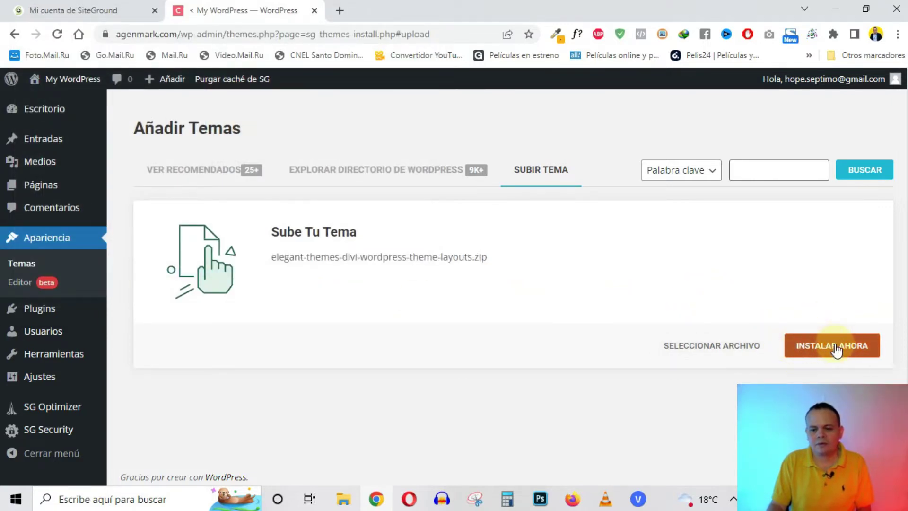
pyautogui.click(835, 351)
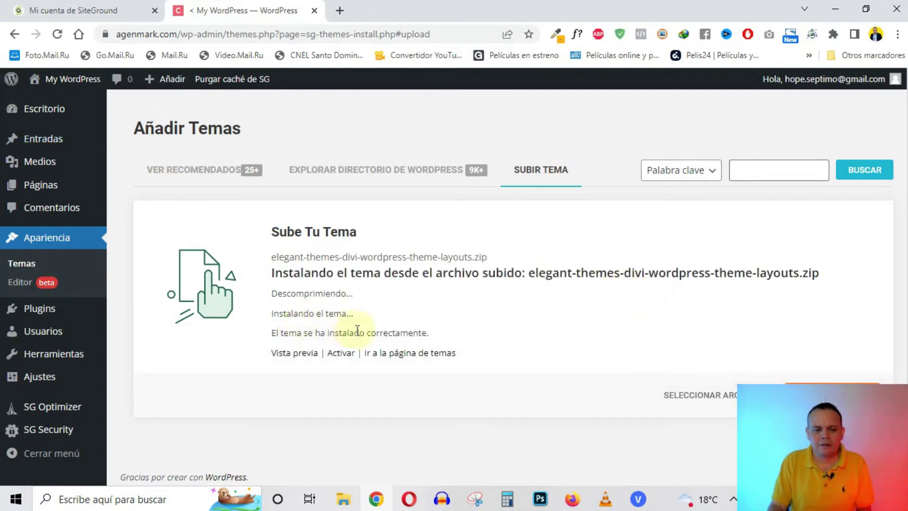
pyautogui.click(349, 353)
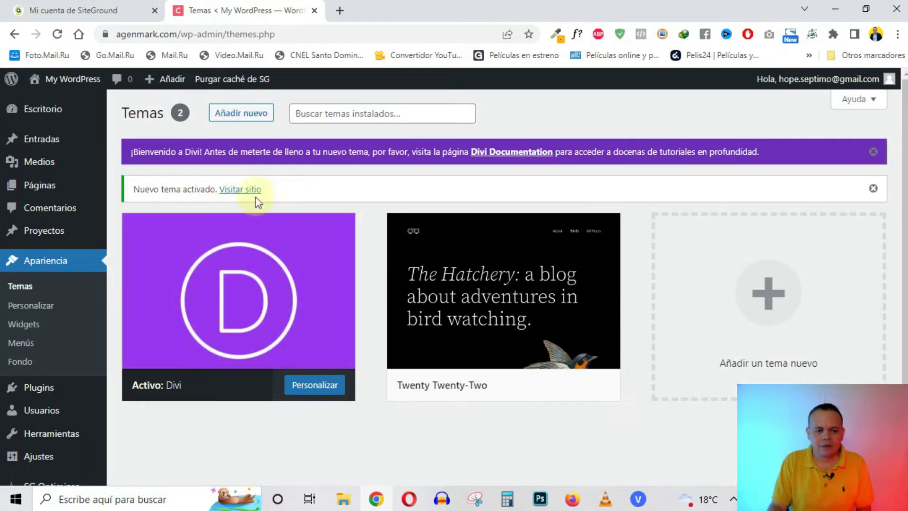
# - Visit the site's front page to check how it looks with the Divi theme
pyautogui.click(236, 190)
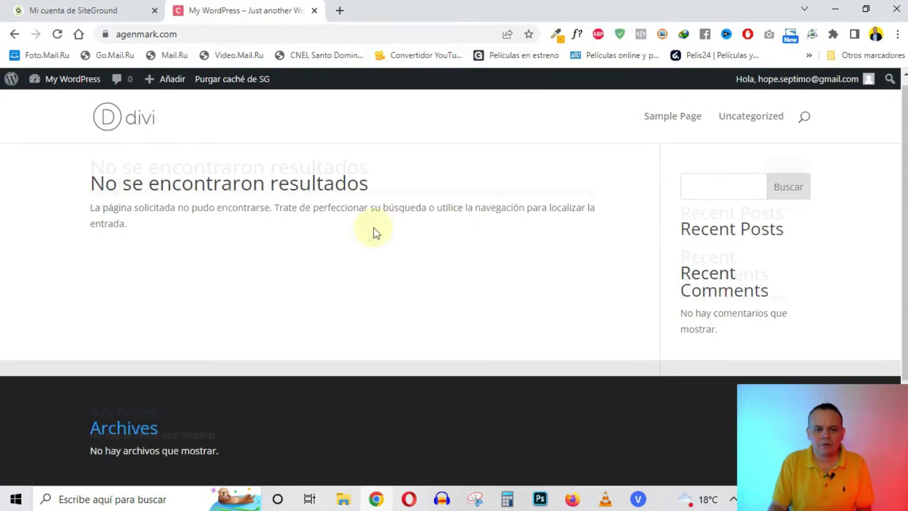
pyautogui.scroll(-3, 359, 225)
pyautogui.scroll(3, 340, 254)
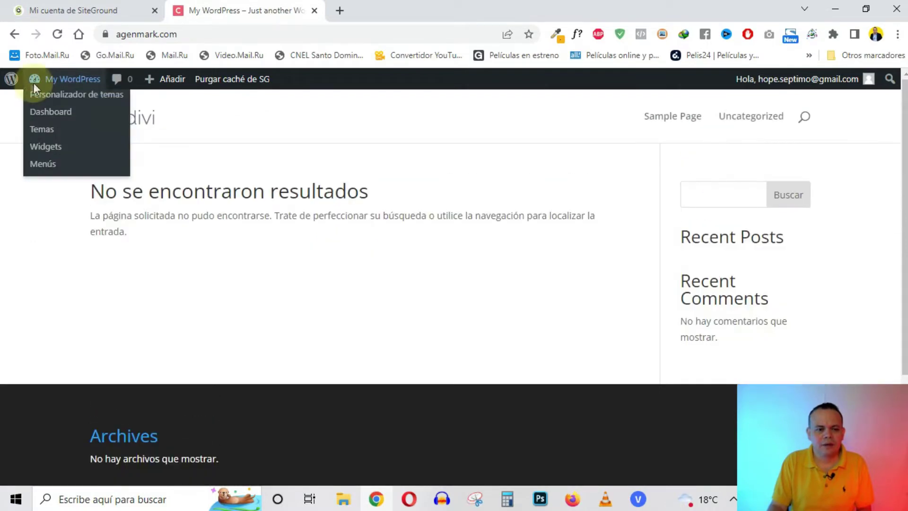
# - Return to the WordPress administration area and open the Divi theme options
pyautogui.click(13, 80)
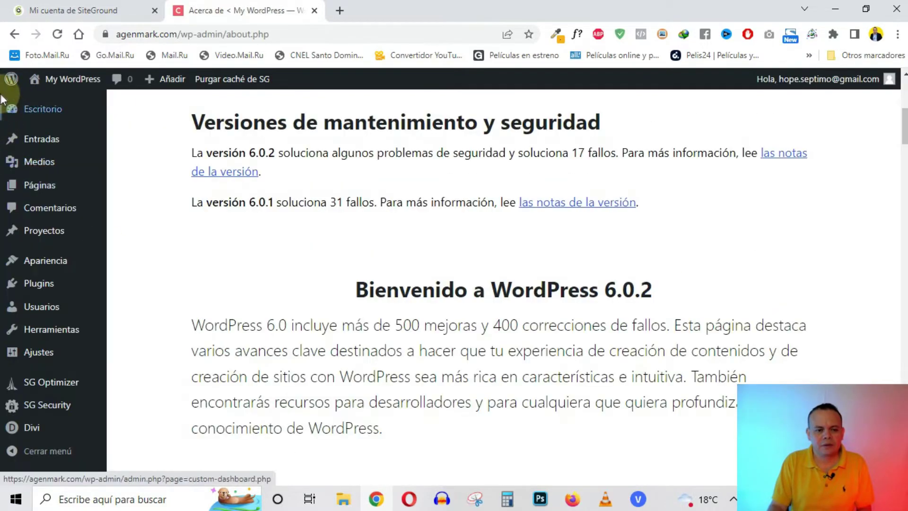
pyautogui.moveTo(40, 430)
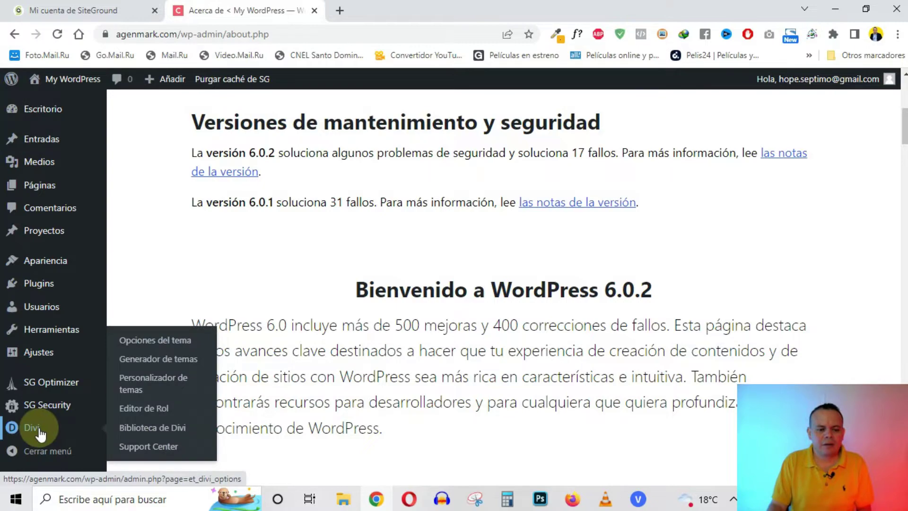
pyautogui.click(154, 343)
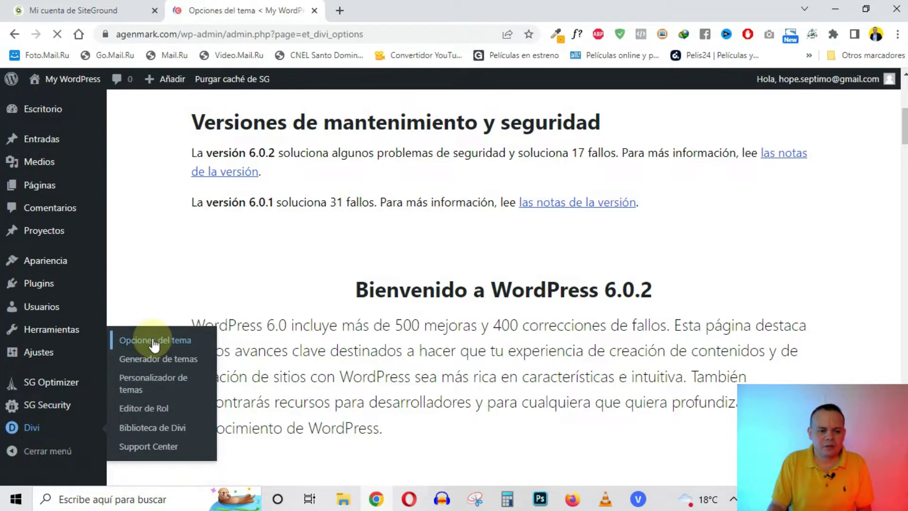
# - Examine the general Divi theme options, including the logo, color palette, sidebar layout, social icons and profile addresses
pyautogui.scroll(-4, 564, 331)
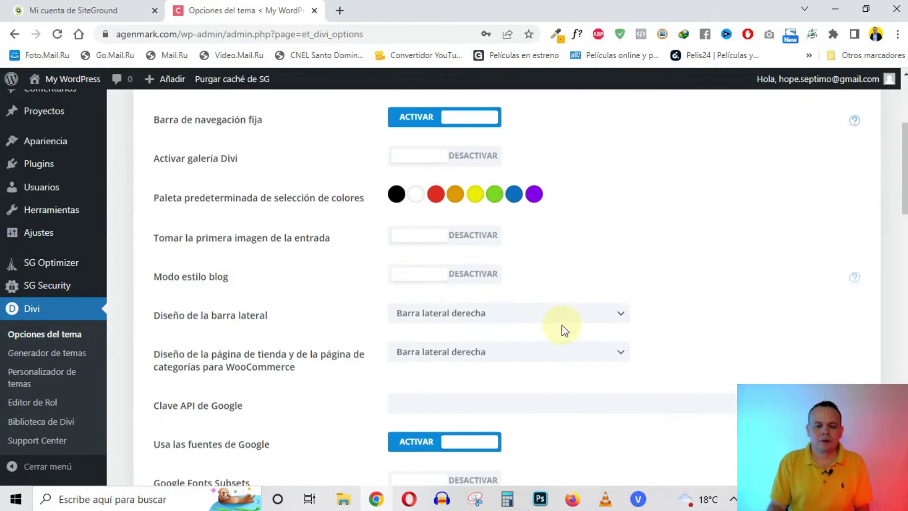
pyautogui.scroll(3, 562, 325)
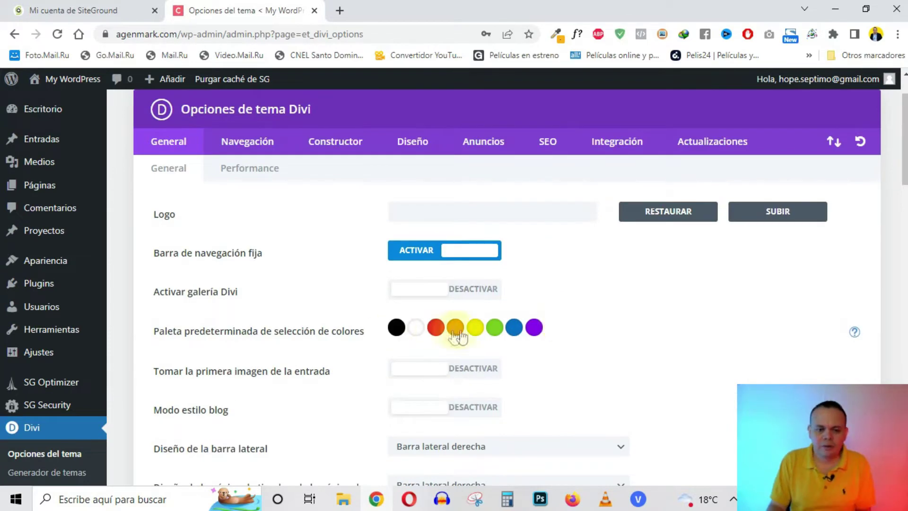
pyautogui.scroll(2, 450, 308)
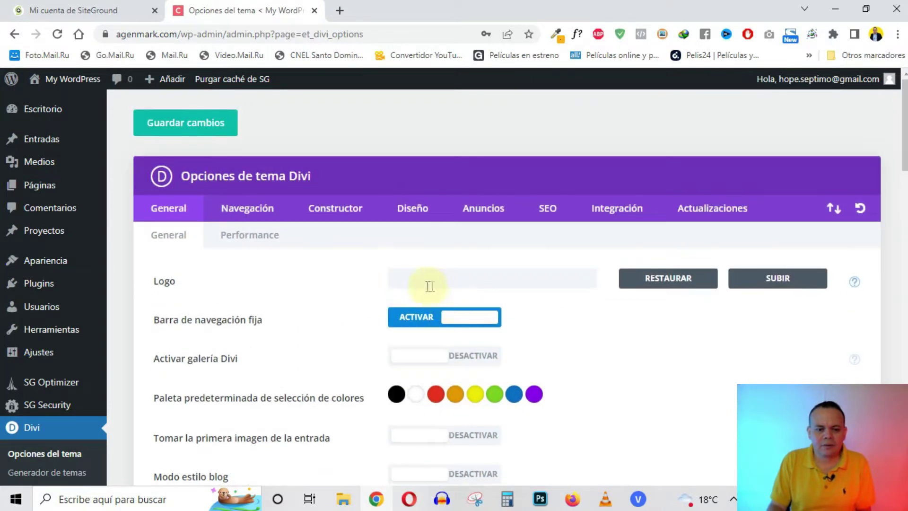
pyautogui.scroll(-5, 625, 304)
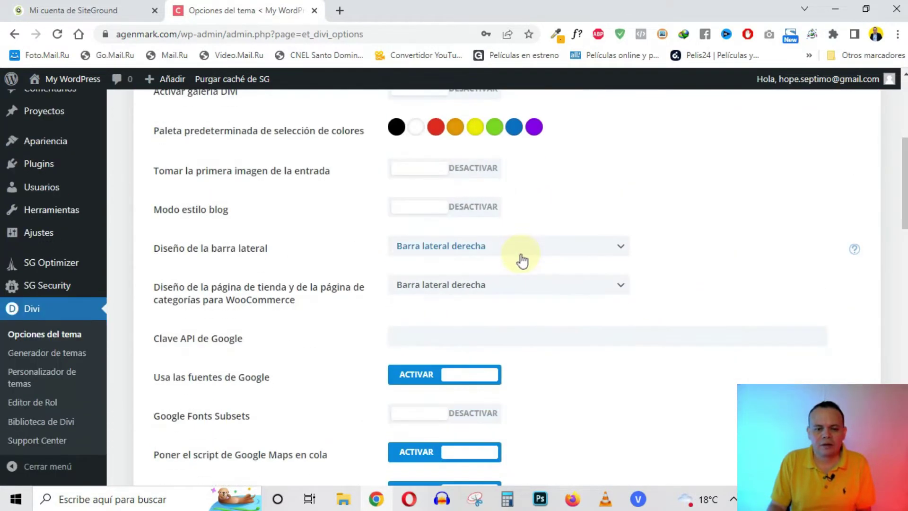
pyautogui.scroll(-3, 523, 261)
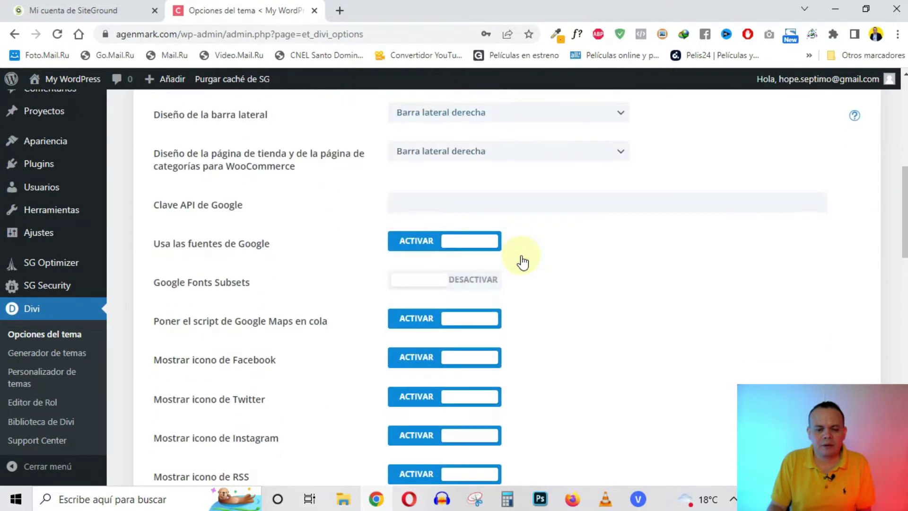
pyautogui.scroll(-1, 523, 263)
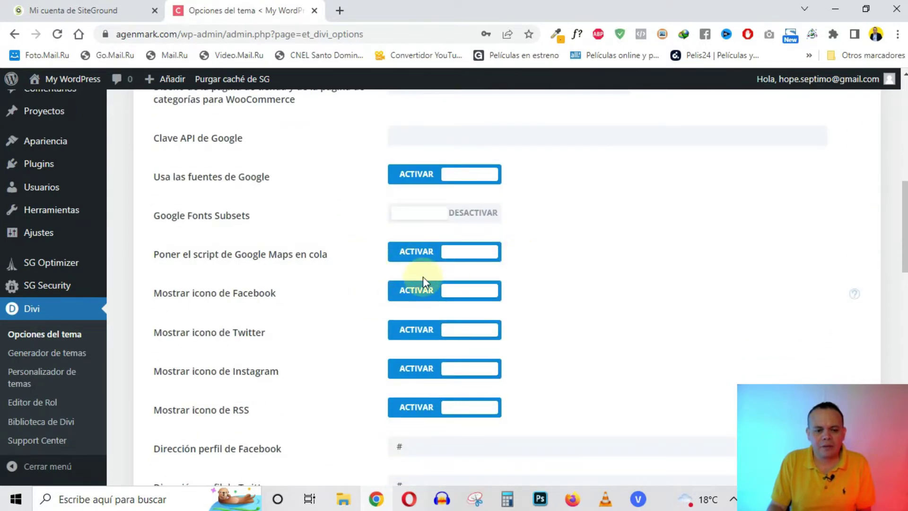
pyautogui.scroll(-2, 416, 313)
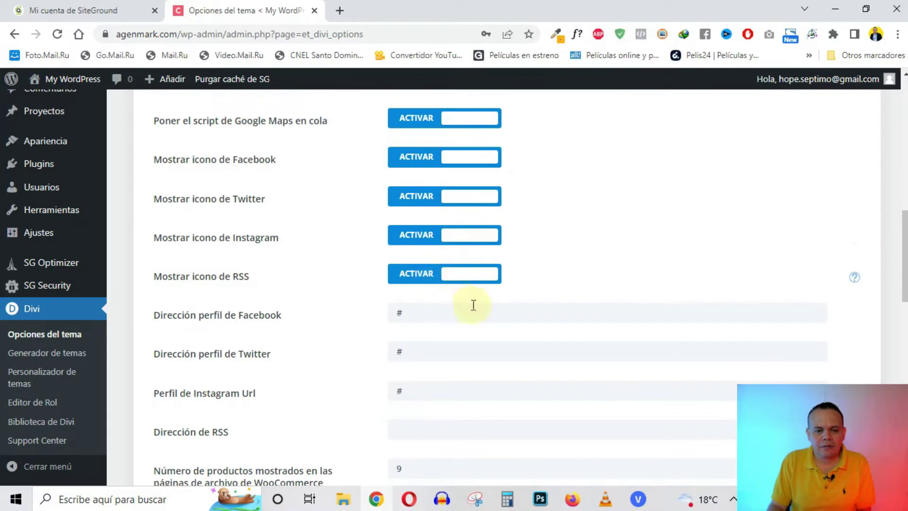
pyautogui.scroll(-1, 471, 297)
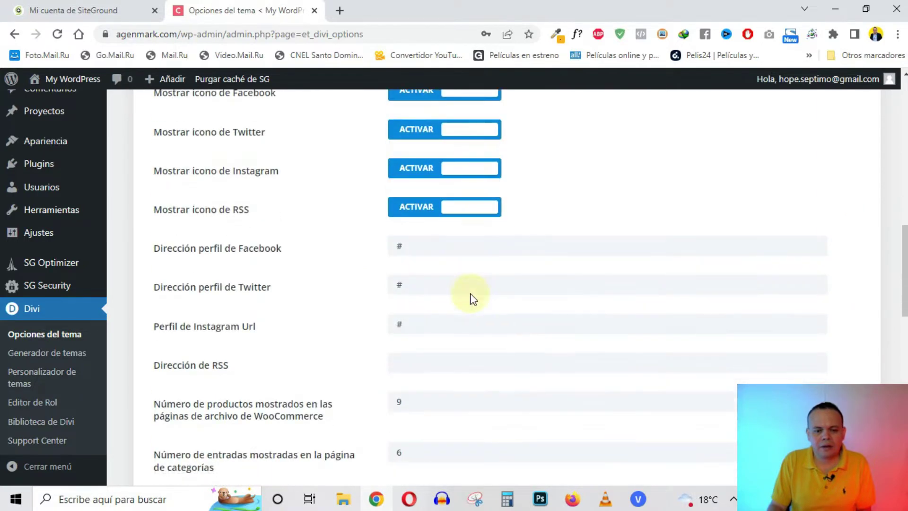
pyautogui.click(446, 248)
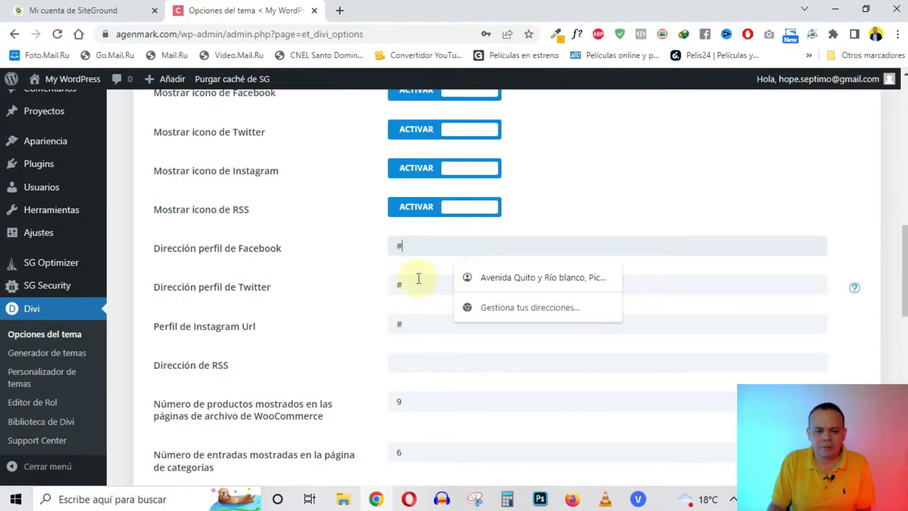
pyautogui.scroll(-7, 427, 277)
pyautogui.scroll(15, 428, 281)
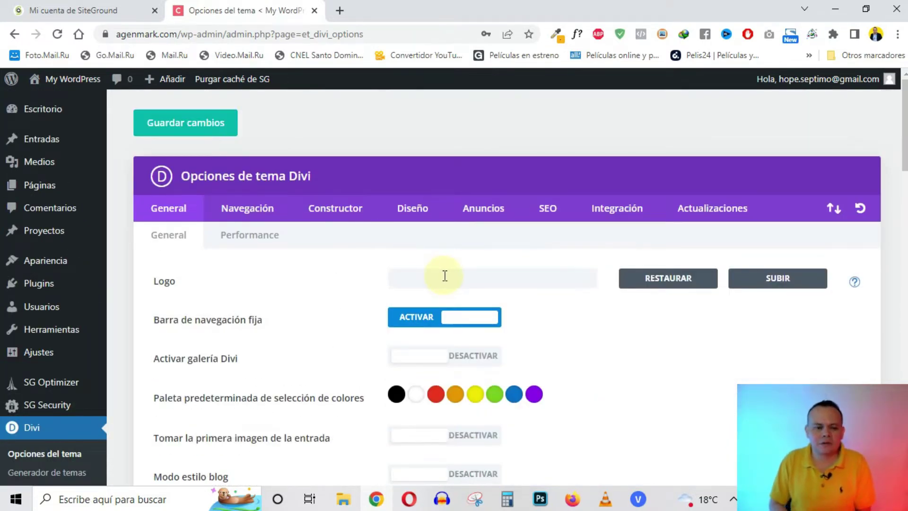
# - Open the update settings in the Divi theme options
pyautogui.click(712, 208)
pyautogui.click(411, 312)
pyautogui.click(341, 290)
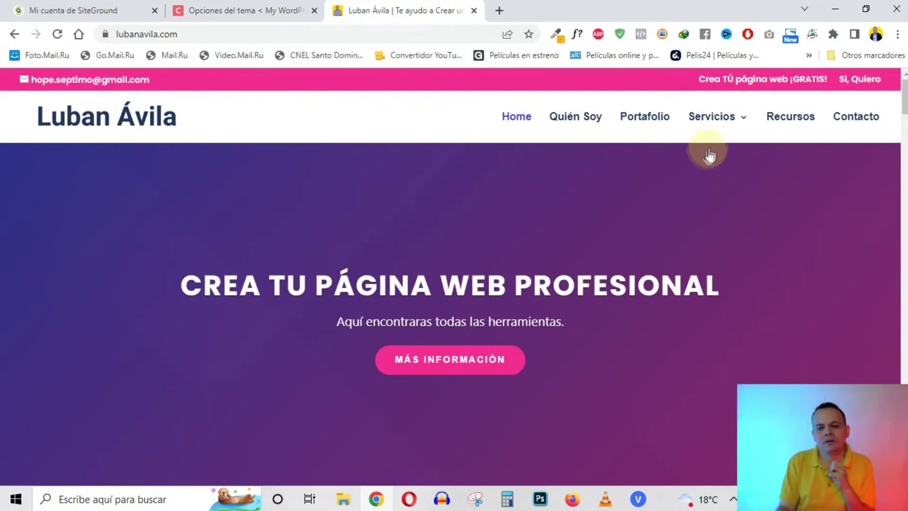
# - Open the Recursos page of the web design site and follow its Divi resource to the Elegant Themes join page
pyautogui.moveTo(730, 129)
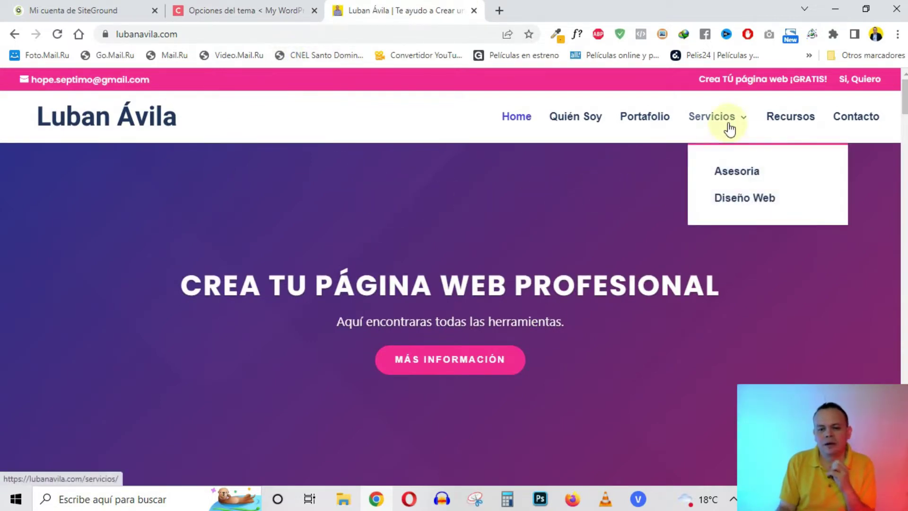
pyautogui.click(790, 119)
pyautogui.scroll(-10, 525, 283)
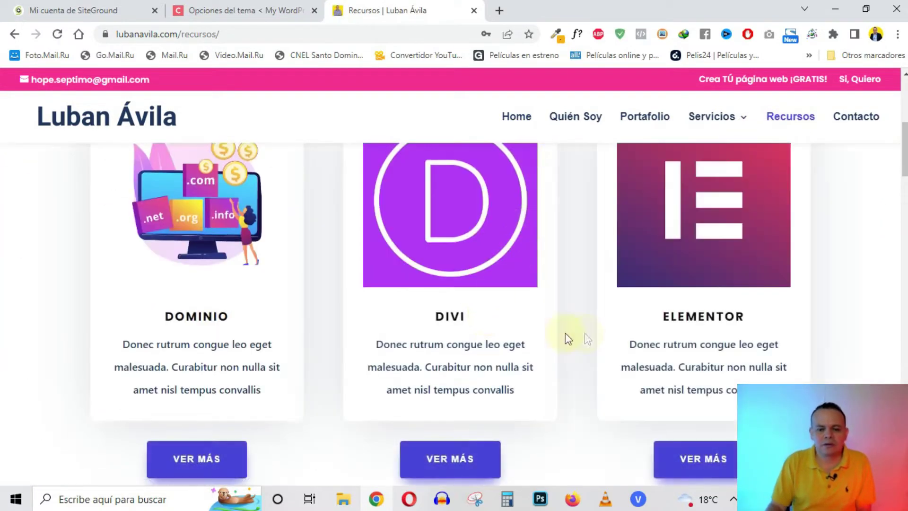
pyautogui.scroll(3, 549, 335)
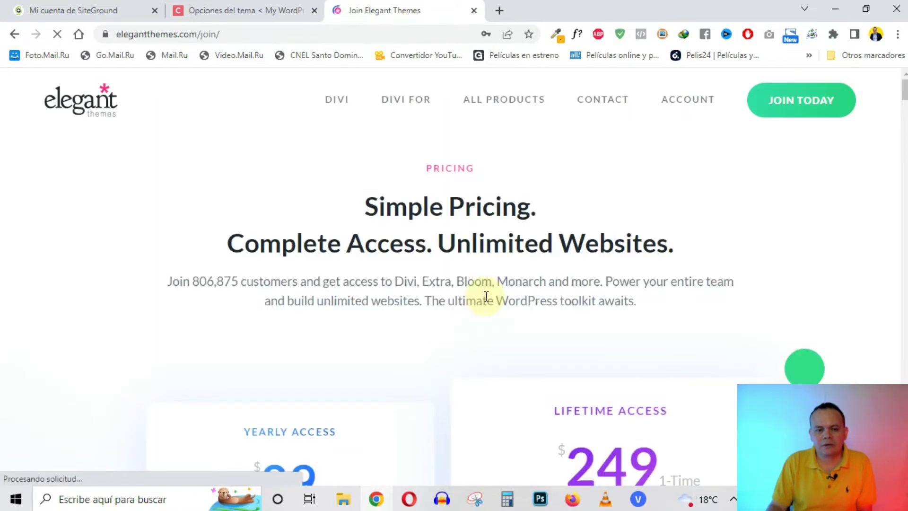
# - Compare the Yearly Access and Lifetime Access prices on the Elegant Themes pricing page
pyautogui.scroll(-4, 486, 298)
pyautogui.scroll(-1, 487, 301)
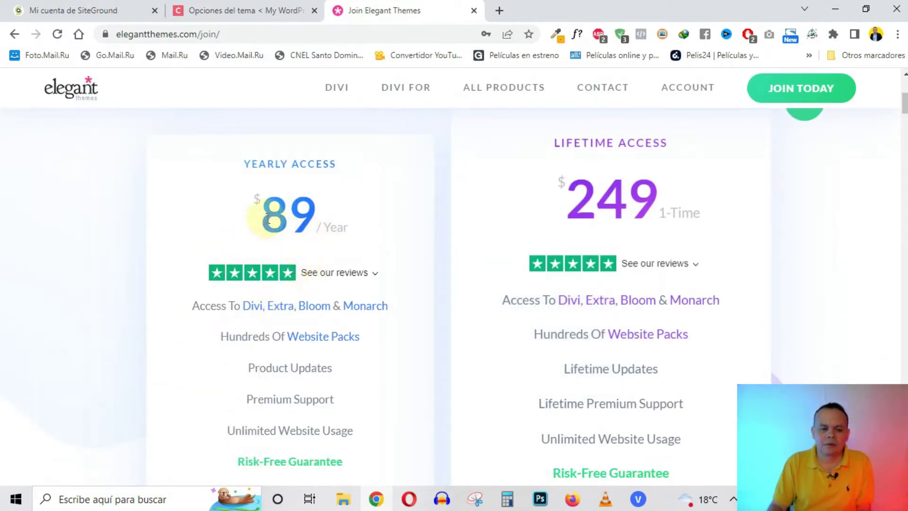
pyautogui.moveTo(273, 219); pyautogui.dragTo(316, 218)
pyautogui.moveTo(580, 219); pyautogui.dragTo(657, 208)
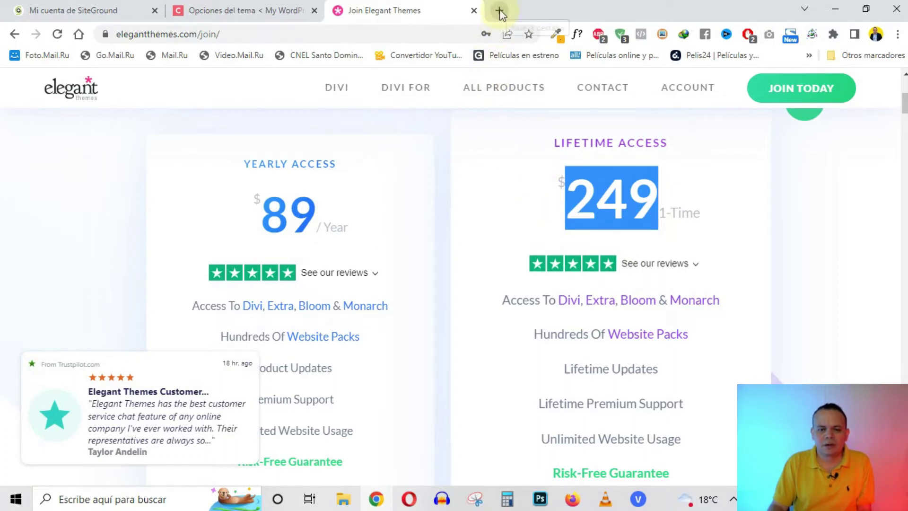
# - Examine what the Yearly Access and Lifetime Access plans include on the Elegant Themes pricing page
pyautogui.moveTo(718, 294)
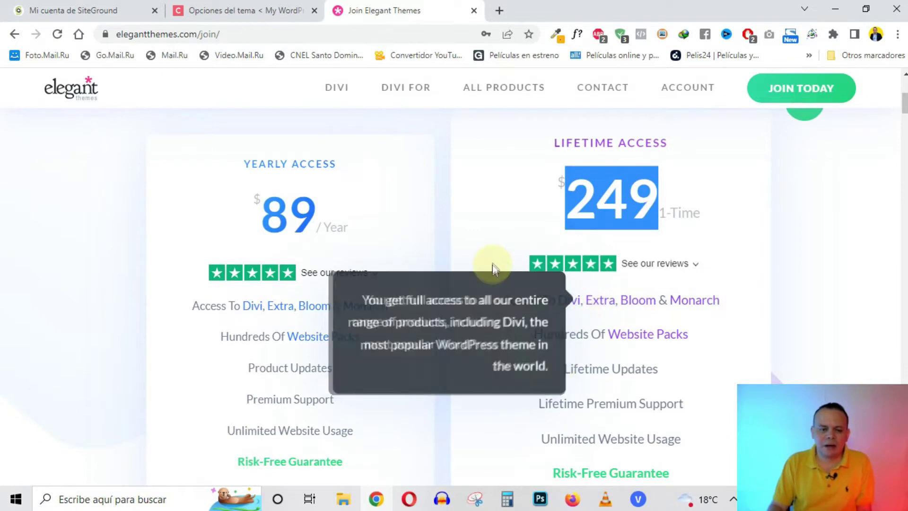
pyautogui.scroll(-3, 491, 263)
pyautogui.scroll(5, 491, 264)
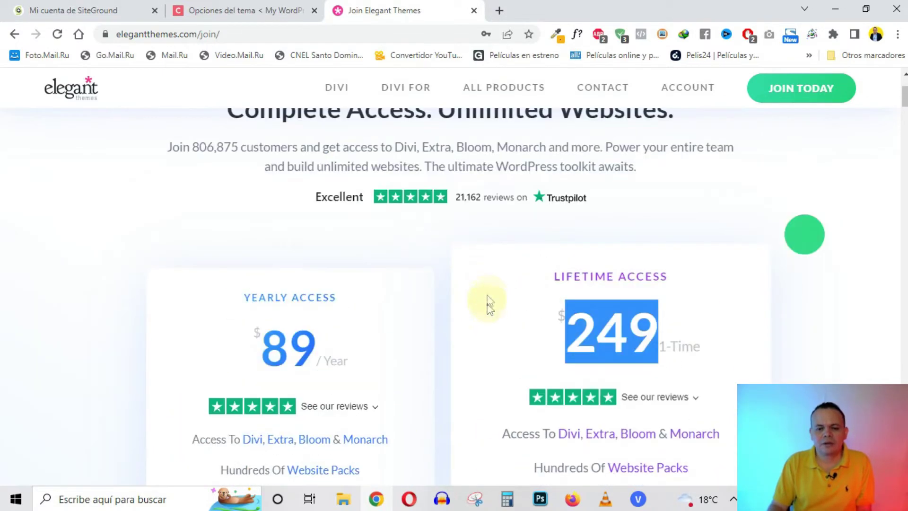
pyautogui.scroll(2, 492, 326)
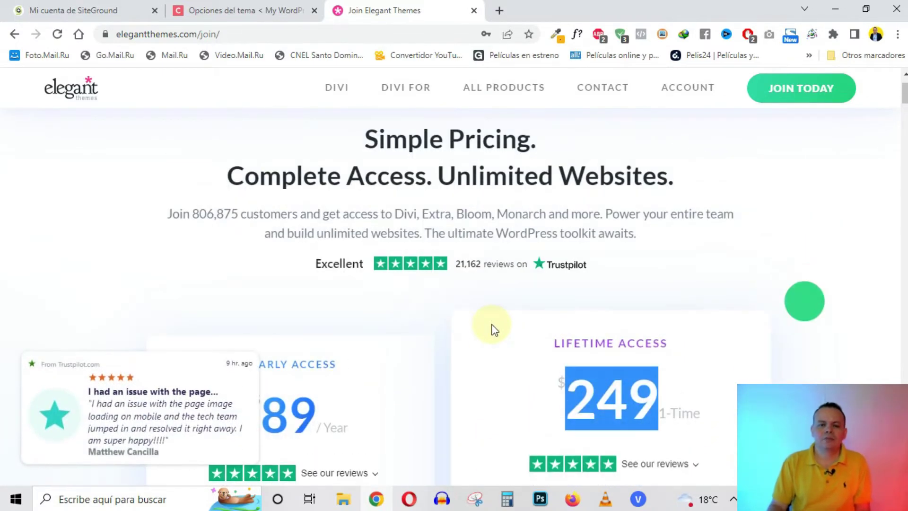
pyautogui.scroll(-4, 492, 325)
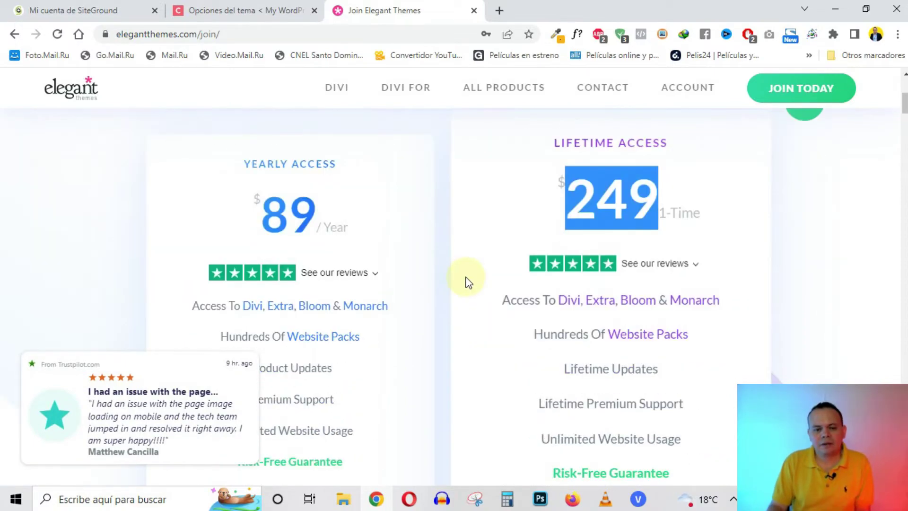
pyautogui.scroll(-3, 468, 282)
pyautogui.scroll(5, 468, 282)
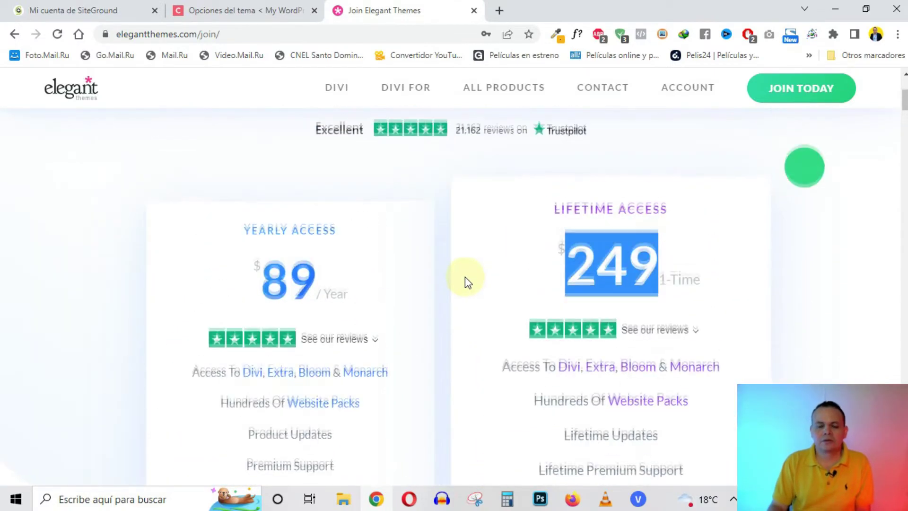
pyautogui.scroll(-3, 464, 278)
pyautogui.moveTo(504, 232)
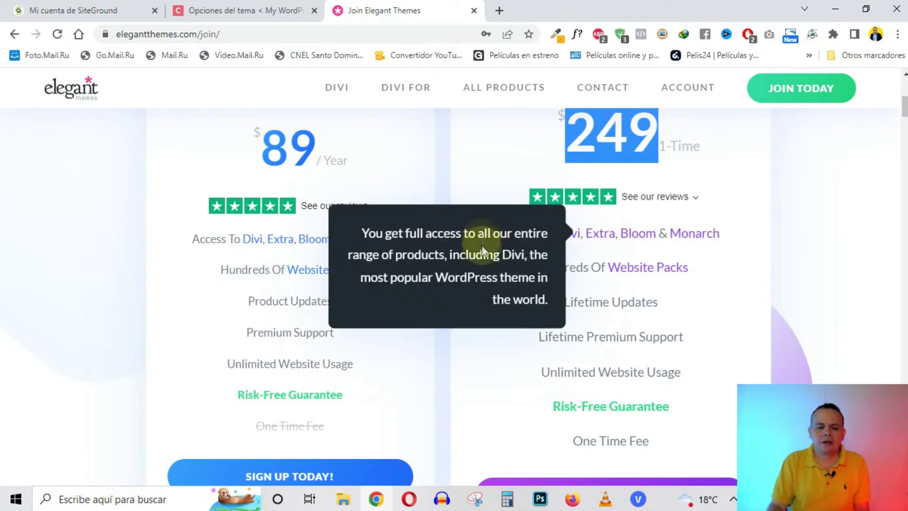
pyautogui.scroll(3, 663, 252)
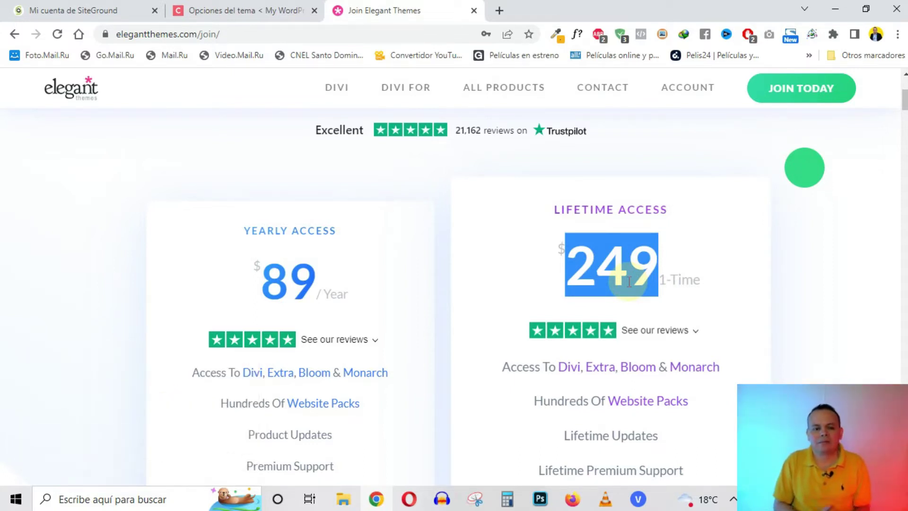
pyautogui.click(310, 279)
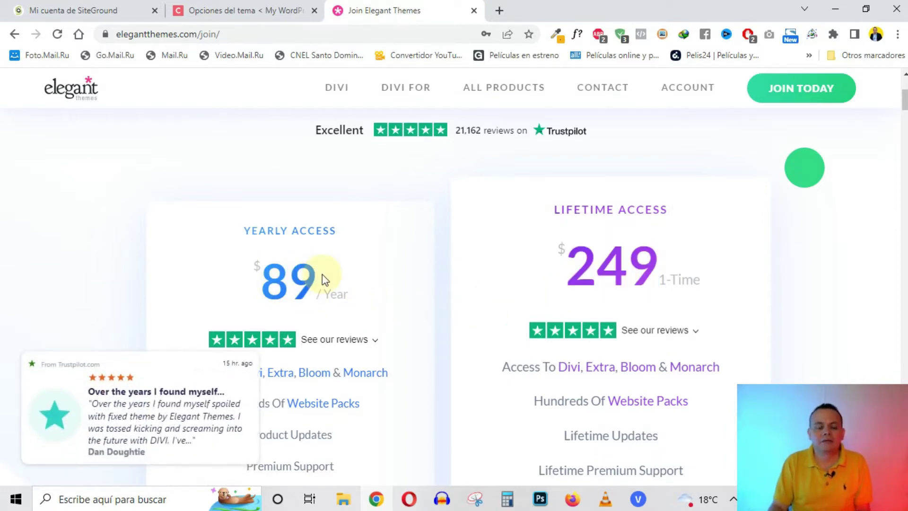
pyautogui.moveTo(322, 279); pyautogui.dragTo(269, 279)
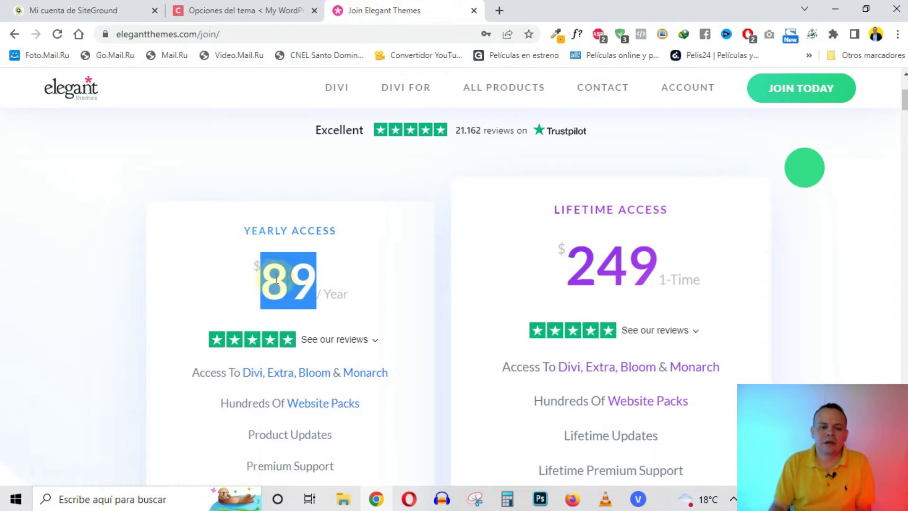
# - Return to the Divi update settings and fill in the Elegant Themes username and the API key
pyautogui.click(214, 6)
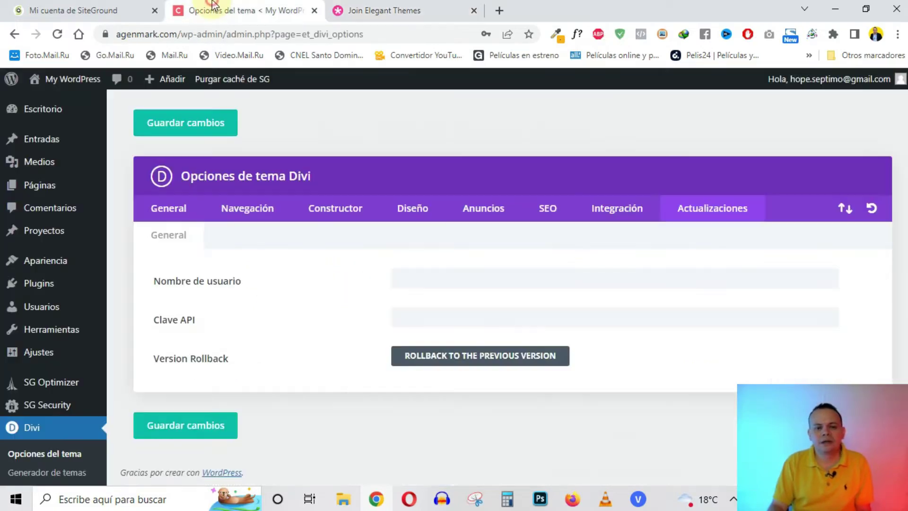
pyautogui.click(391, 280)
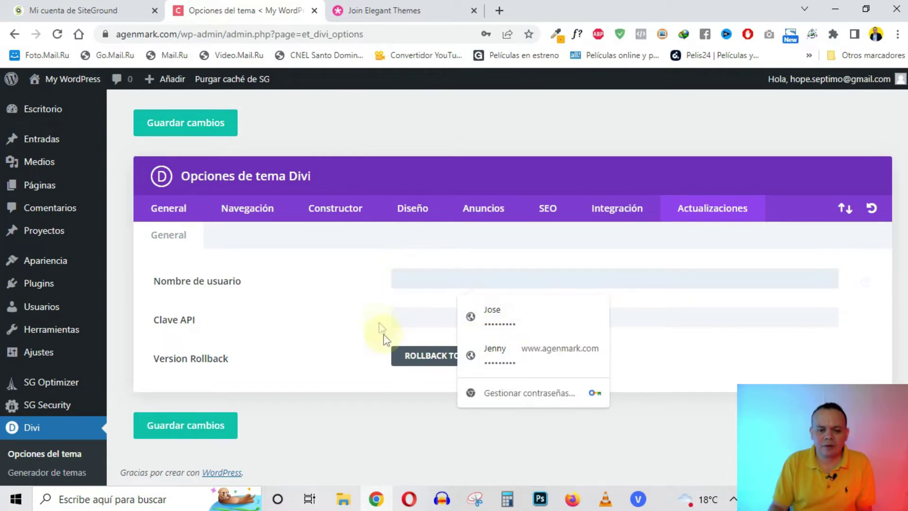
pyautogui.click(418, 408)
pyautogui.click(348, 501)
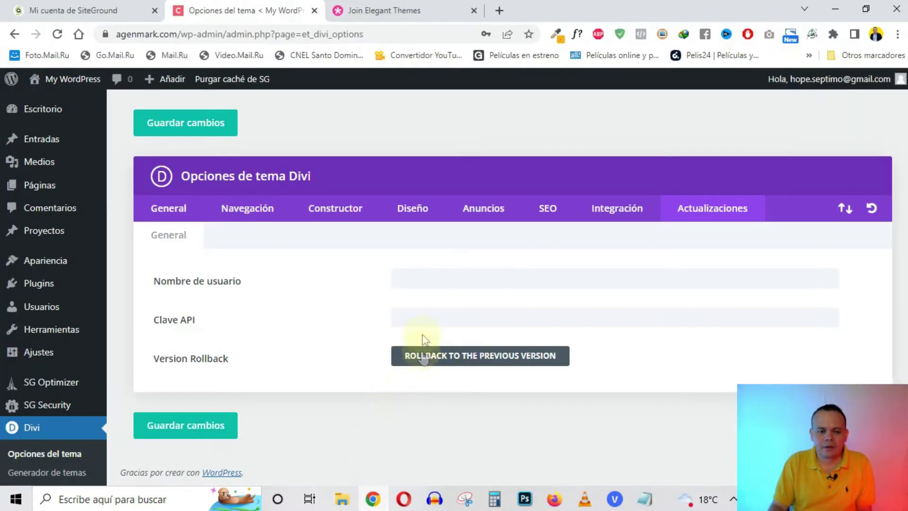
pyautogui.rightClick(410, 280)
pyautogui.click(441, 333)
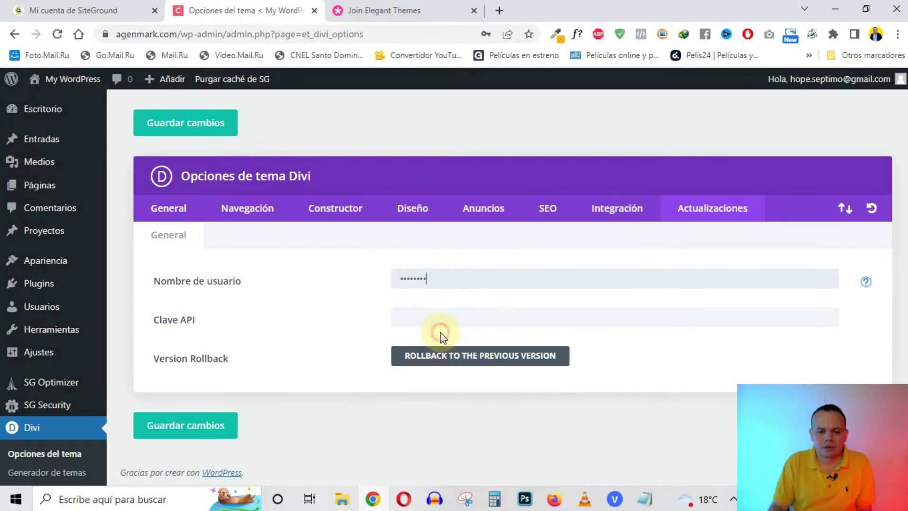
pyautogui.rightClick(436, 316)
pyautogui.click(450, 165)
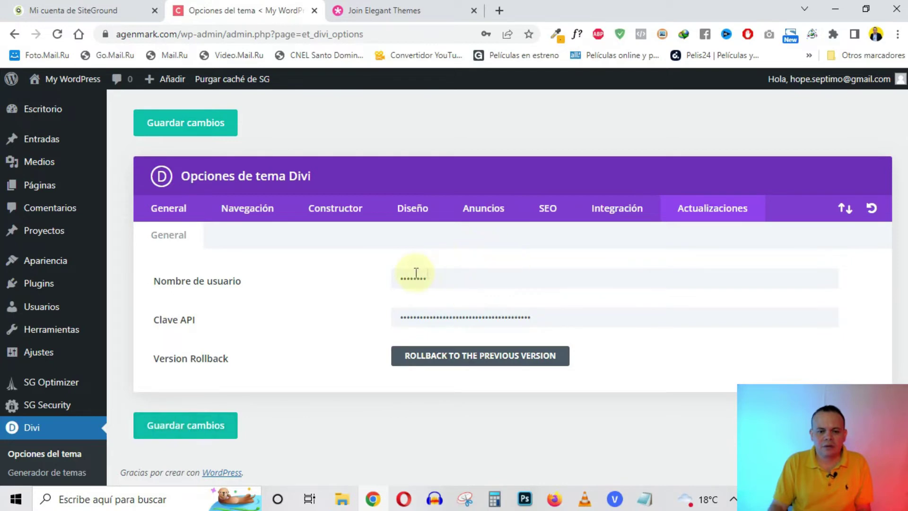
# - Open the Divi theme's details among the installed themes and update it to version 4.18
pyautogui.moveTo(48, 113)
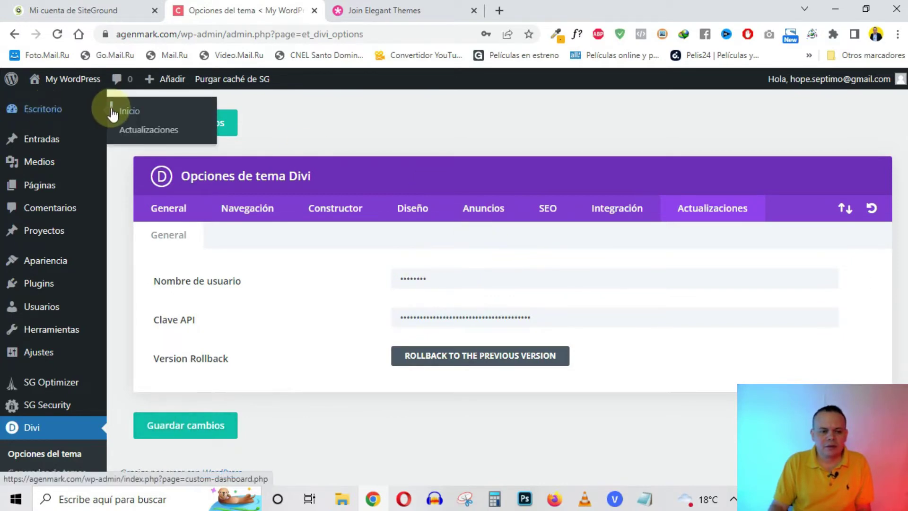
pyautogui.moveTo(55, 258)
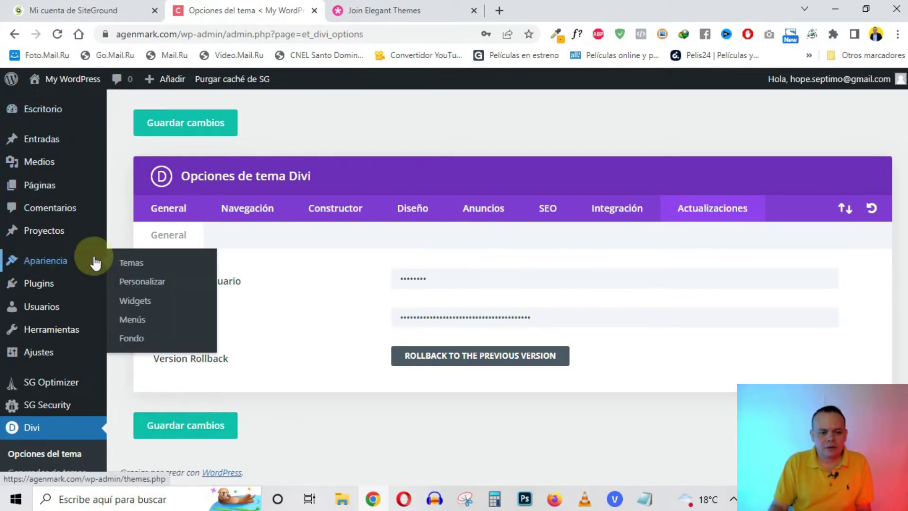
pyautogui.click(126, 264)
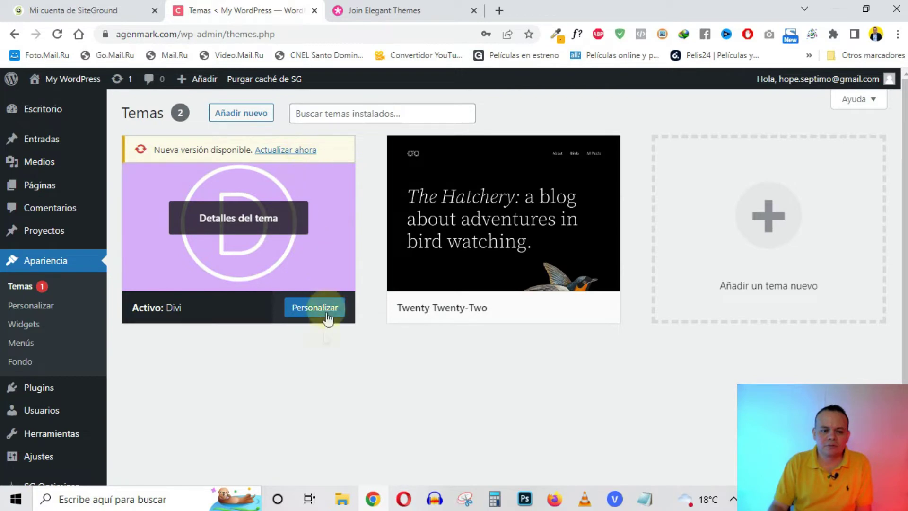
pyautogui.click(283, 180)
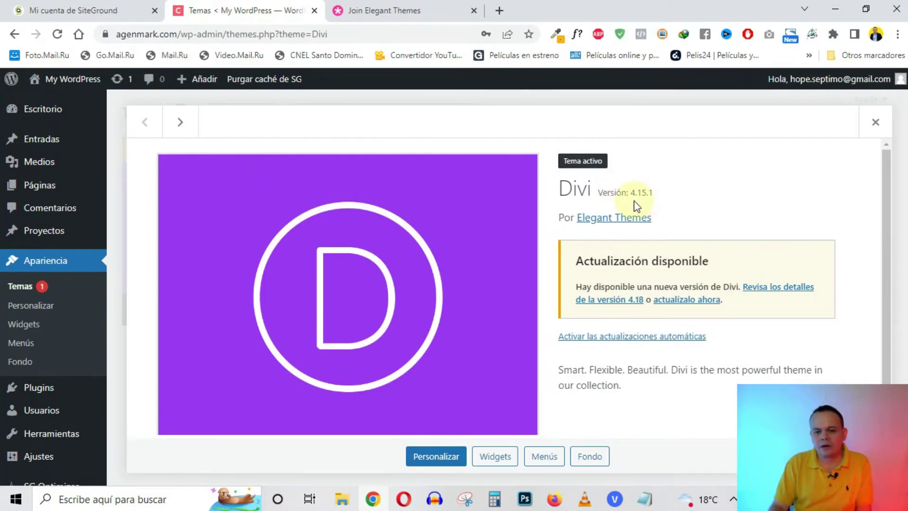
pyautogui.click(685, 302)
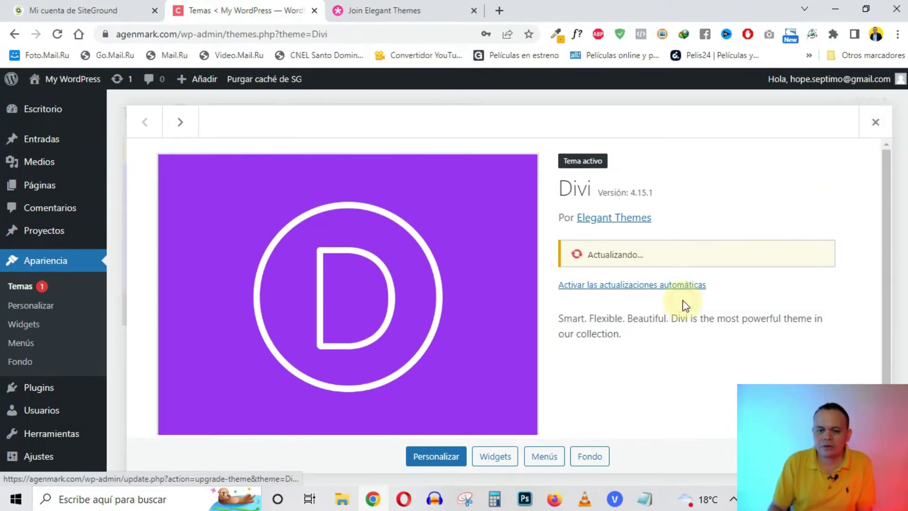
pyautogui.scroll(-1, 738, 294)
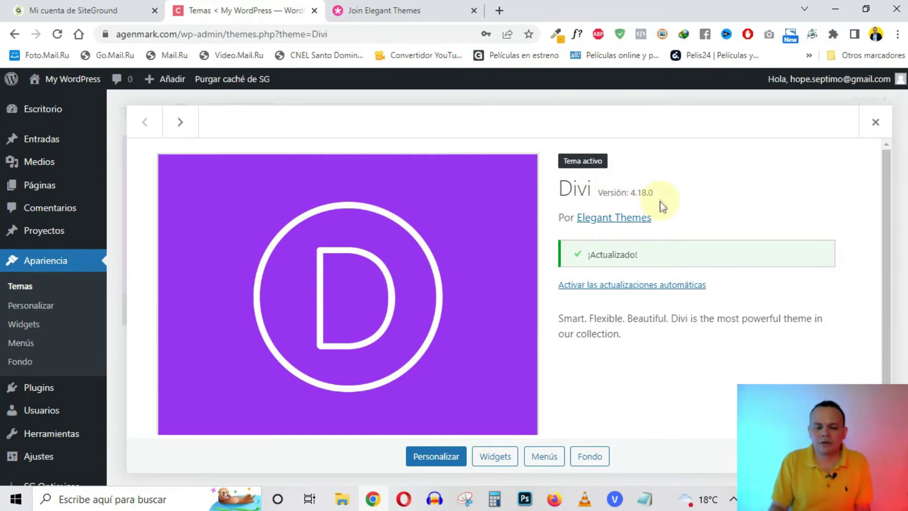
pyautogui.click(874, 122)
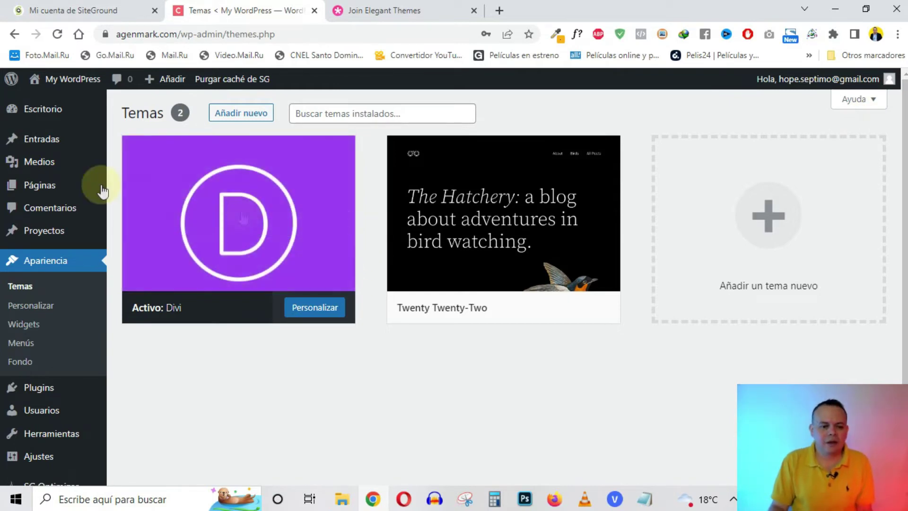
# - Create a new page titled Home, publish it and view it on the site
pyautogui.moveTo(66, 172)
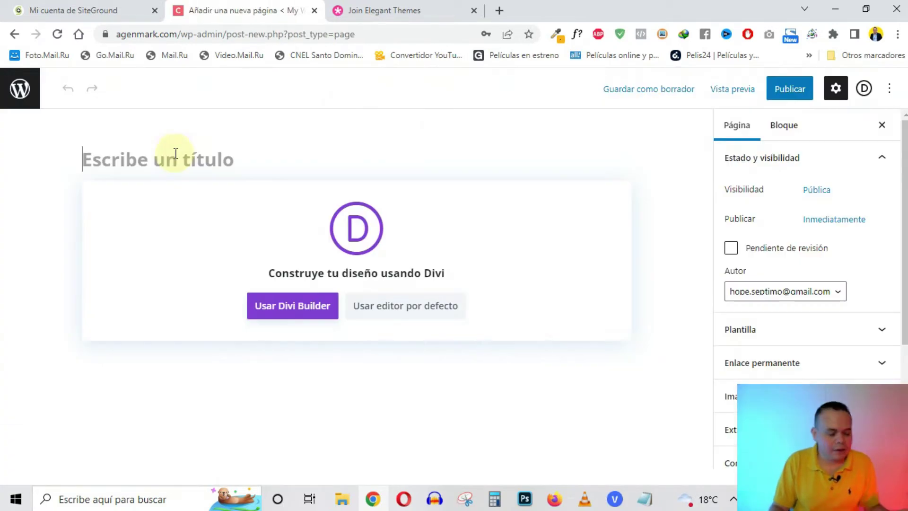
pyautogui.write('Home')
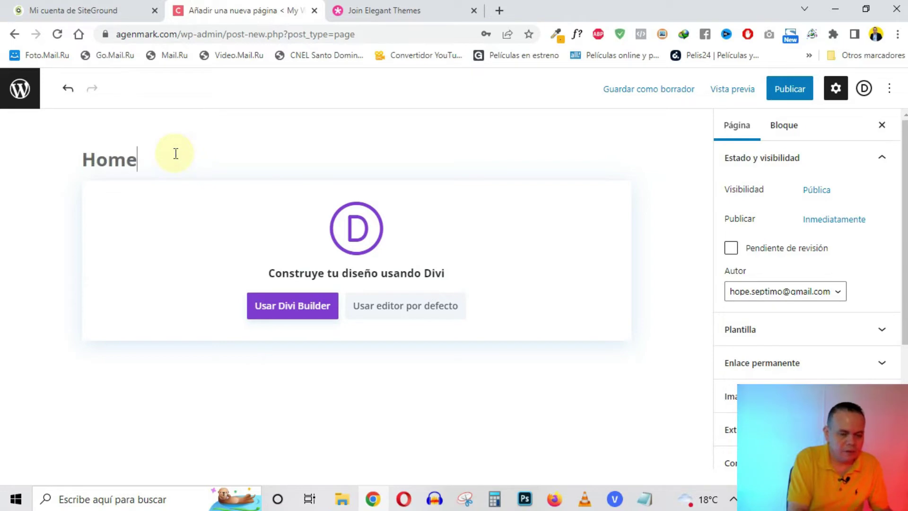
pyautogui.click(795, 90)
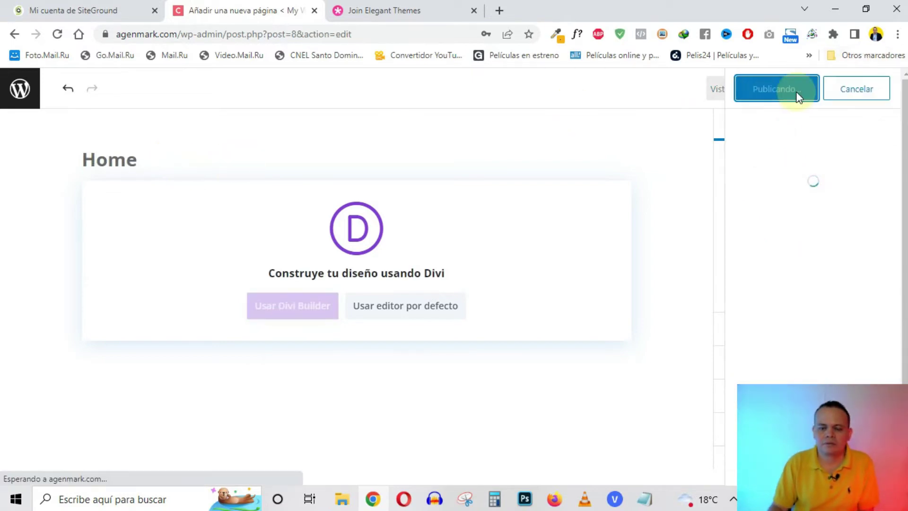
pyautogui.click(771, 241)
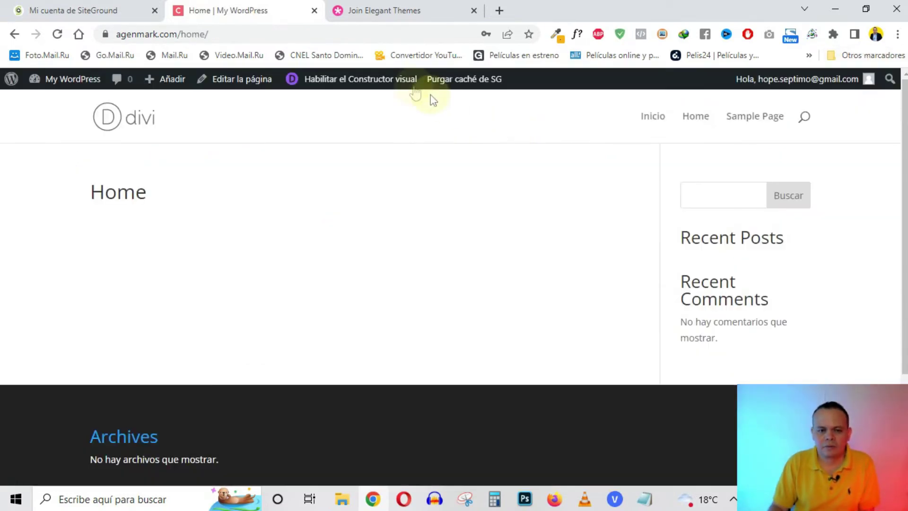
# - Enable the visual builder on the Home page and start building from a premade layout
pyautogui.click(350, 88)
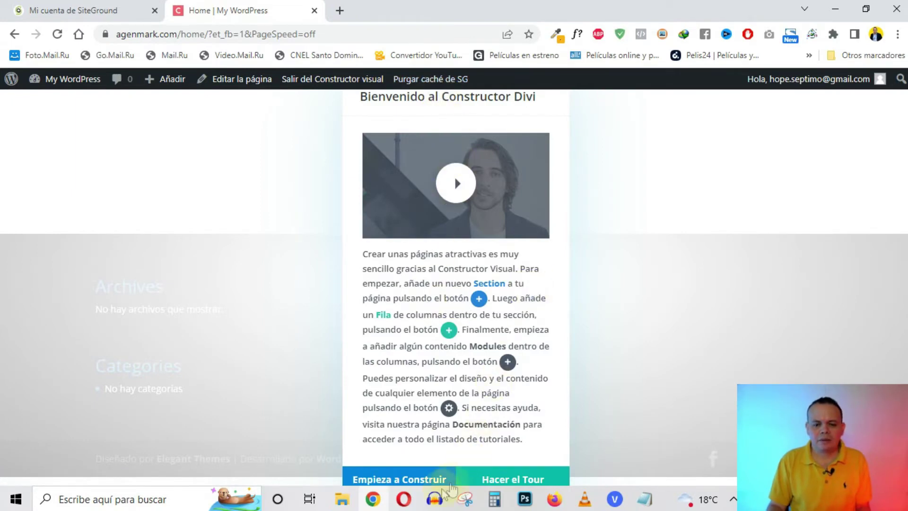
pyautogui.click(419, 479)
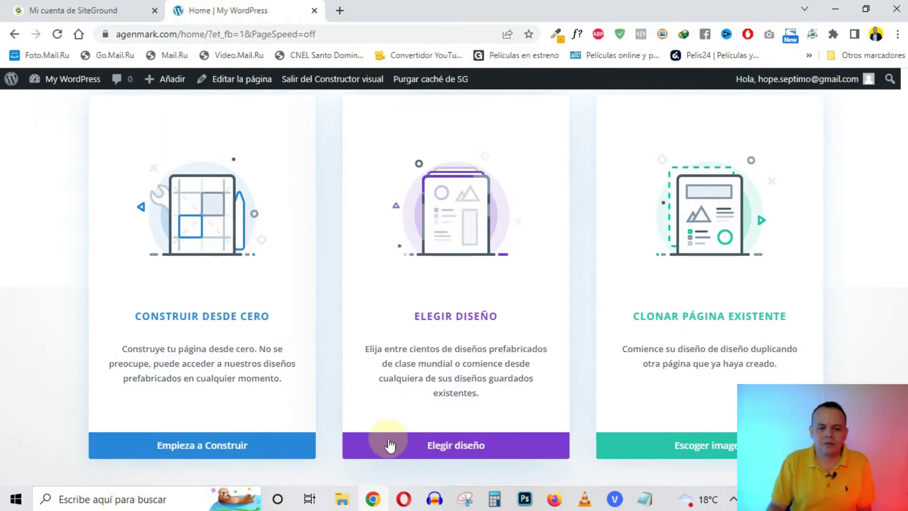
pyautogui.click(399, 453)
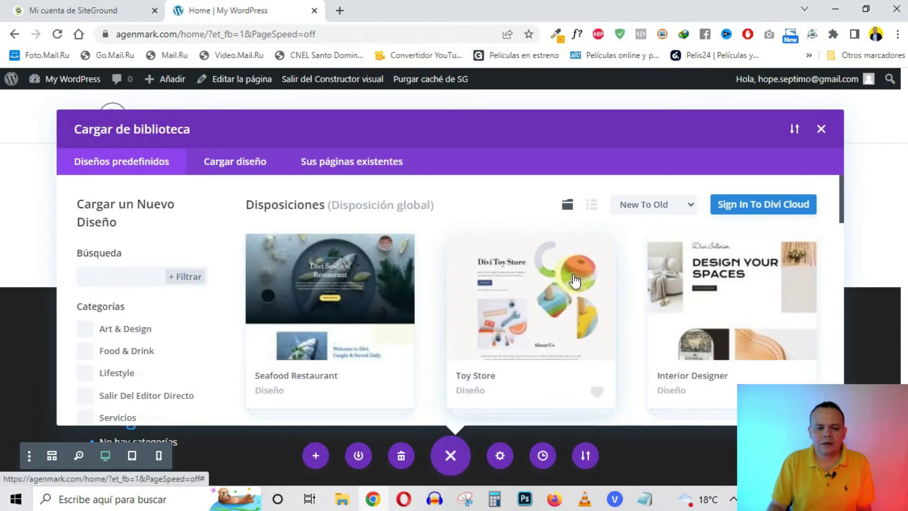
# - Browse the premade layout categories and filter the layouts by Negocio
pyautogui.scroll(-5, 122, 311)
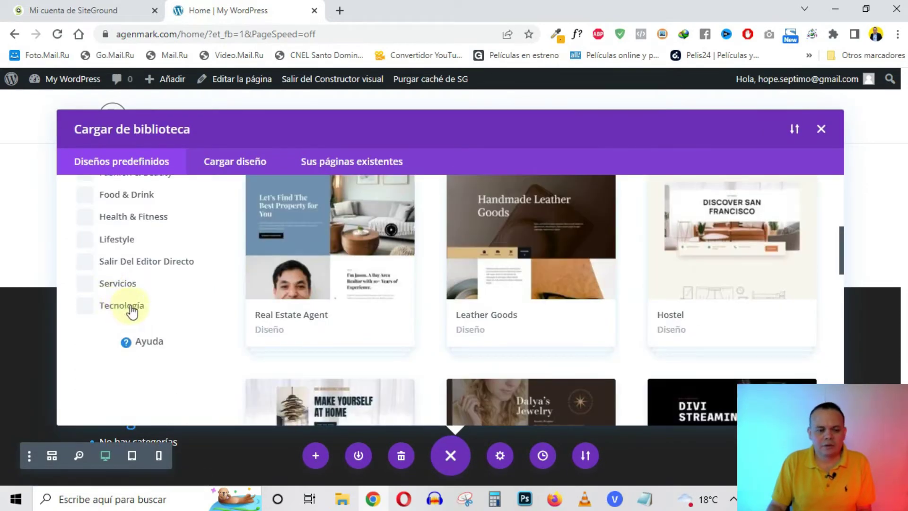
pyautogui.scroll(5, 161, 294)
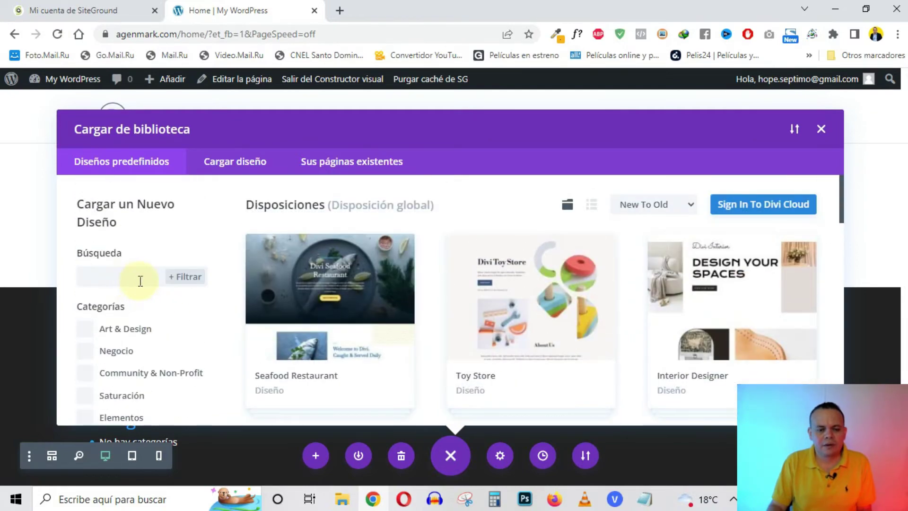
pyautogui.scroll(-1, 151, 297)
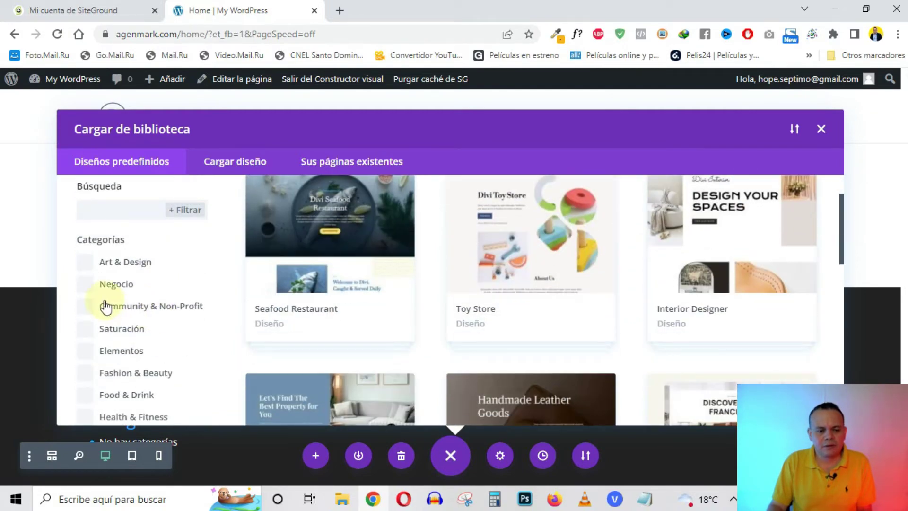
pyautogui.click(86, 284)
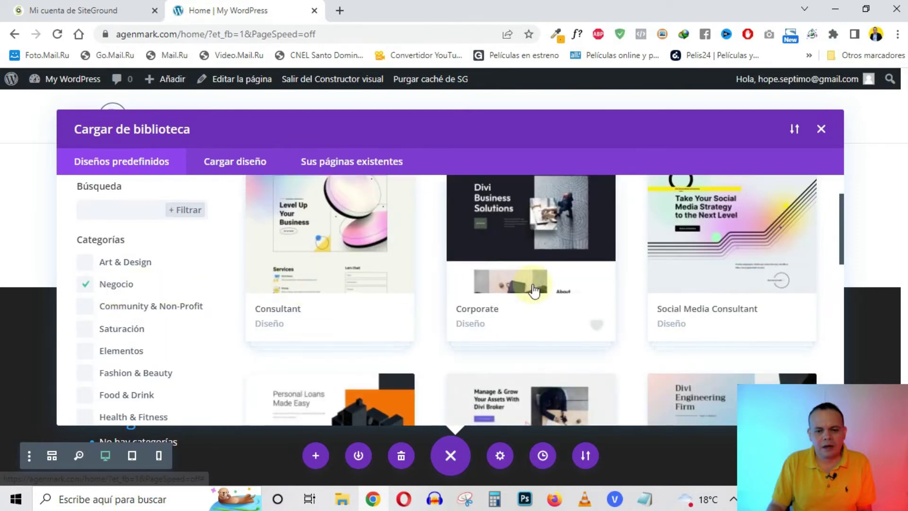
# - Find the Dentist Landing Page layout among the business designs and open its live demo
pyautogui.scroll(-3, 534, 291)
pyautogui.scroll(-3, 535, 291)
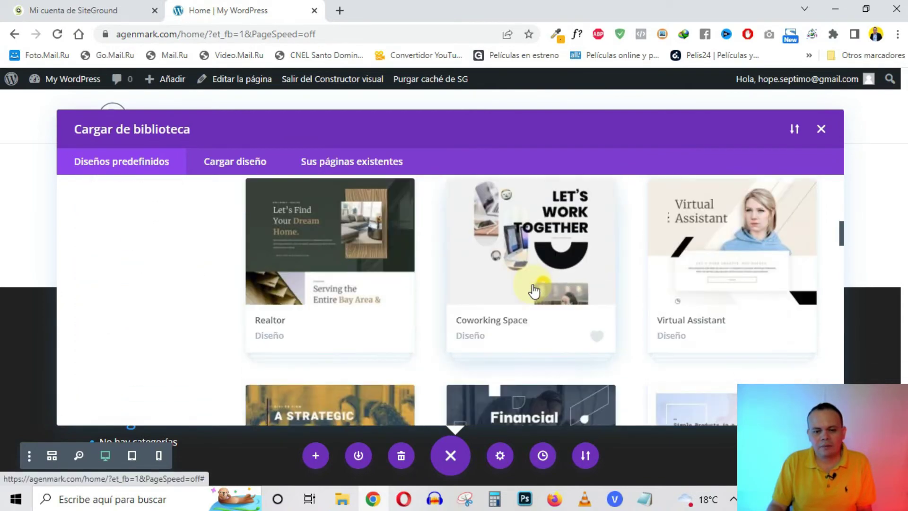
pyautogui.scroll(-3, 534, 291)
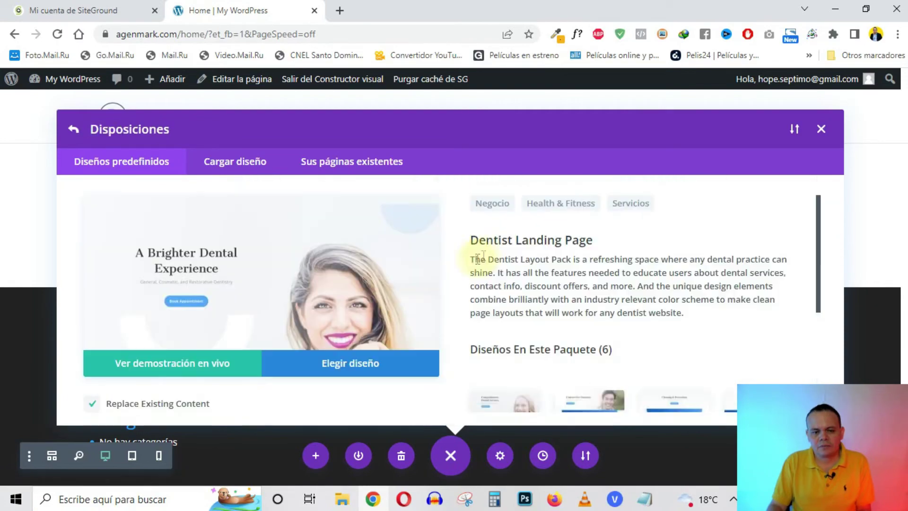
pyautogui.click(159, 366)
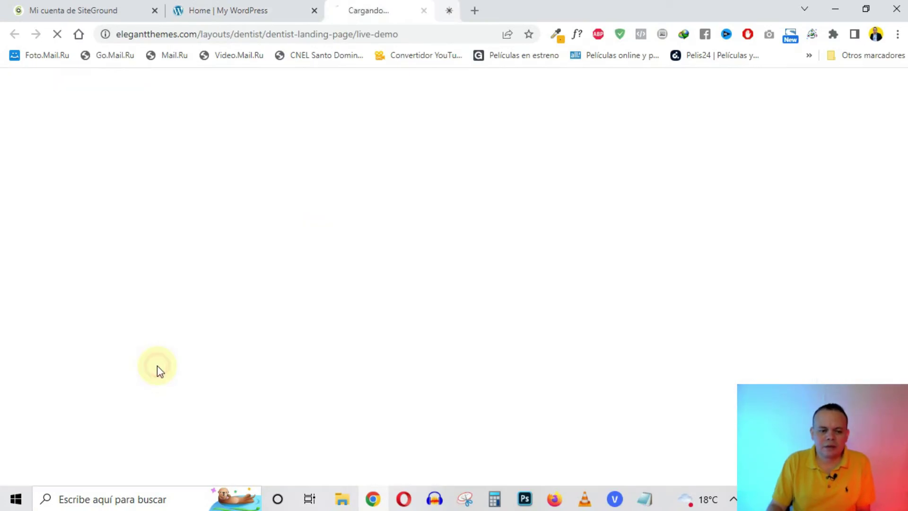
# - Examine the sections of the Dentist Landing live demo from its header down to its footer
pyautogui.scroll(-5, 360, 213)
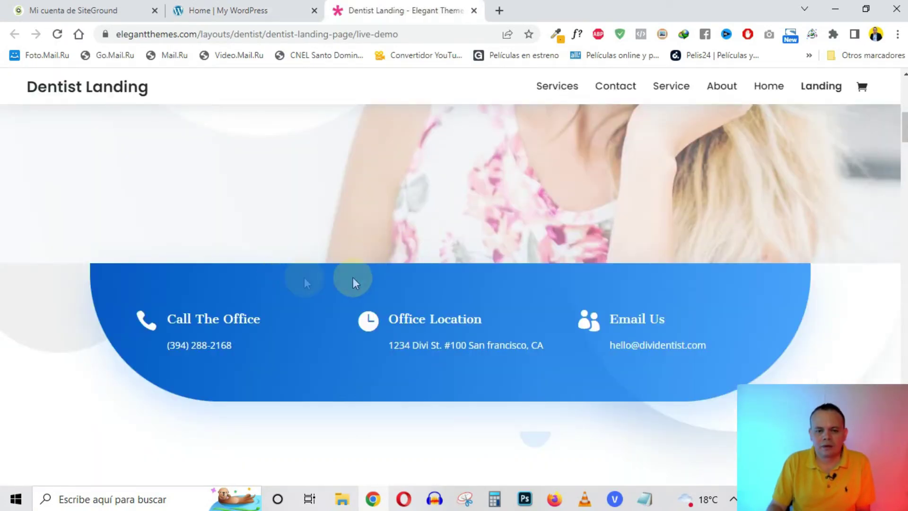
pyautogui.scroll(-10, 273, 350)
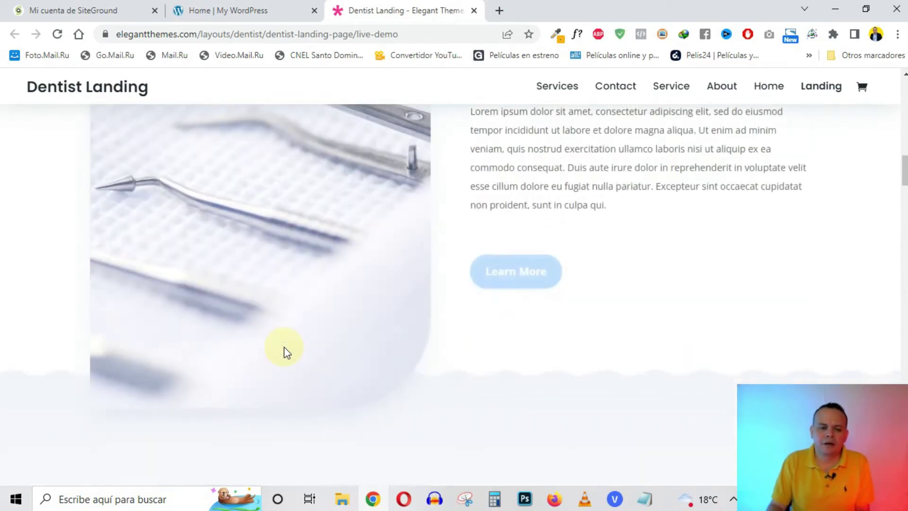
pyautogui.scroll(-10, 286, 352)
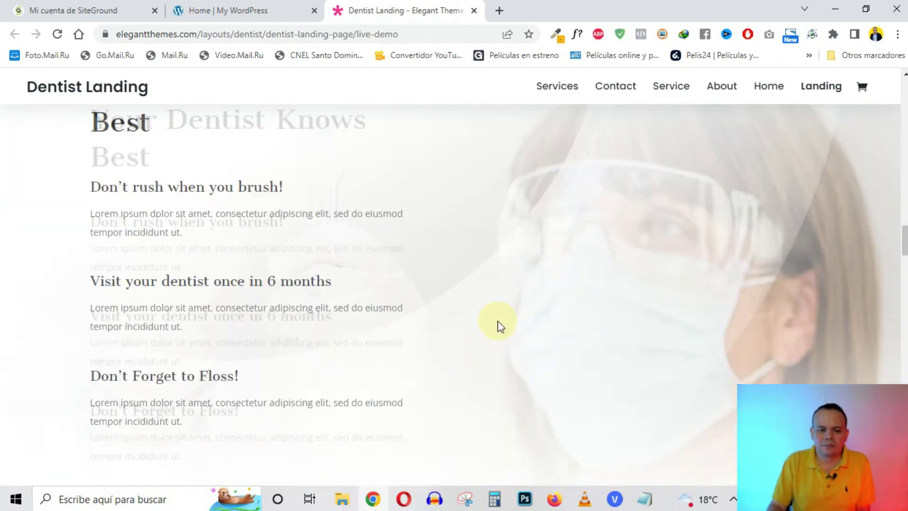
pyautogui.scroll(-10, 497, 324)
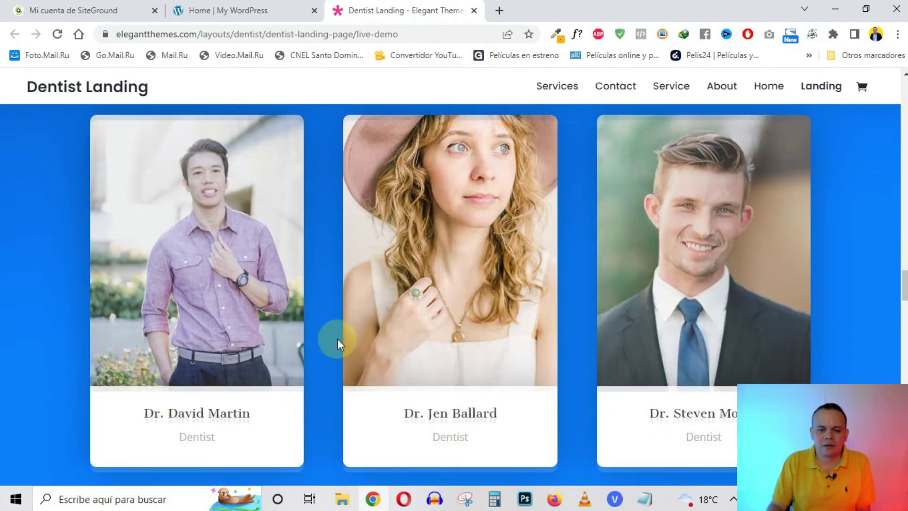
pyautogui.scroll(-15, 338, 344)
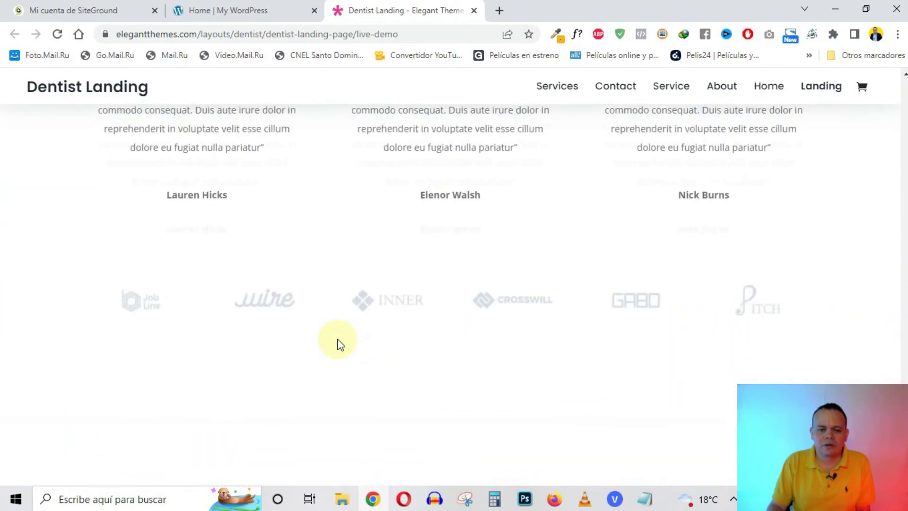
pyautogui.scroll(-5, 338, 344)
pyautogui.scroll(5, 383, 339)
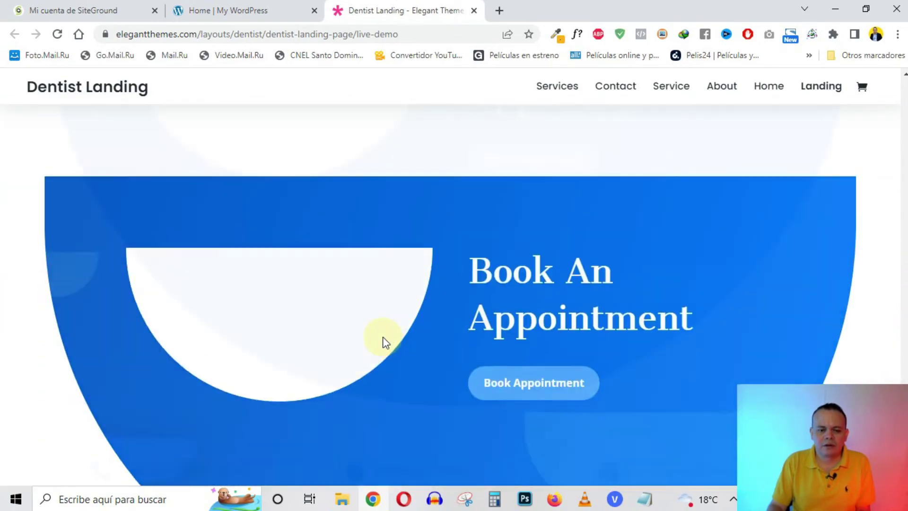
pyautogui.scroll(-5, 437, 358)
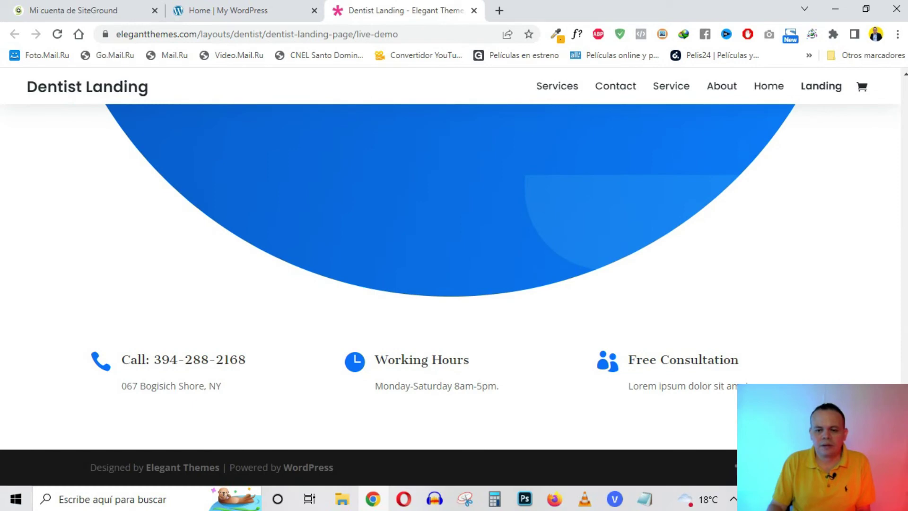
# - Return to the Divi layout library and preview the Home, Contact, About and Service layouts of the Dentist pack
pyautogui.click(283, 6)
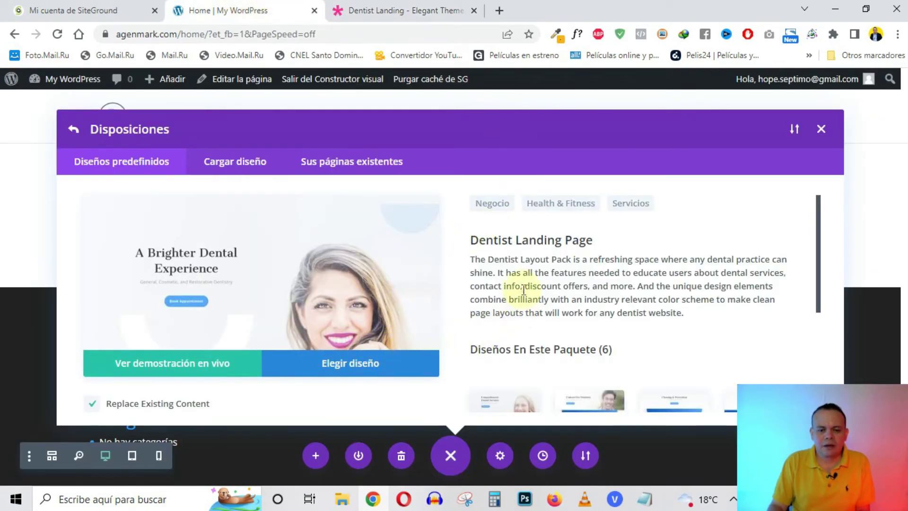
pyautogui.scroll(-4, 600, 331)
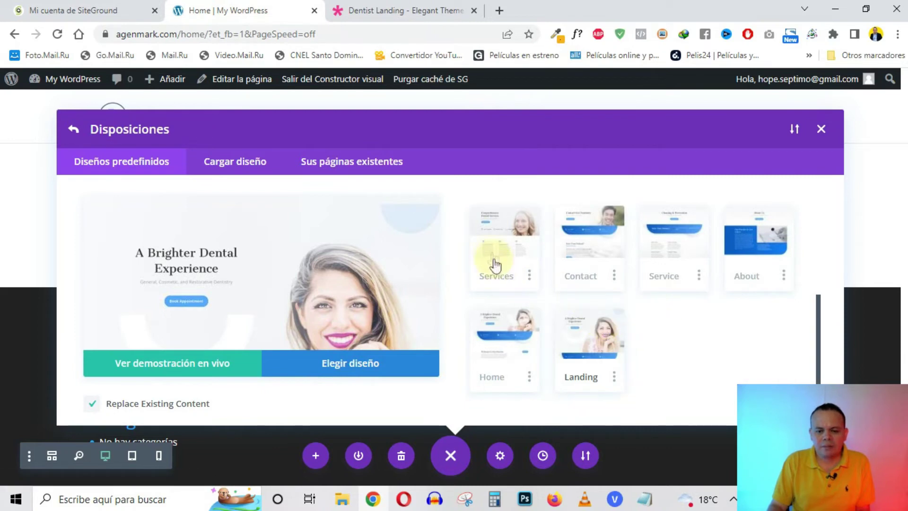
pyautogui.click(518, 350)
pyautogui.click(596, 245)
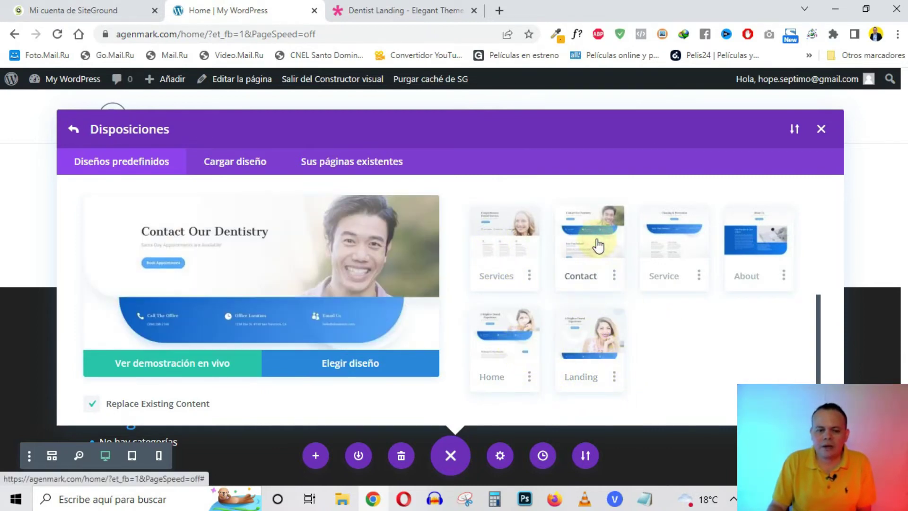
pyautogui.scroll(-10, 171, 284)
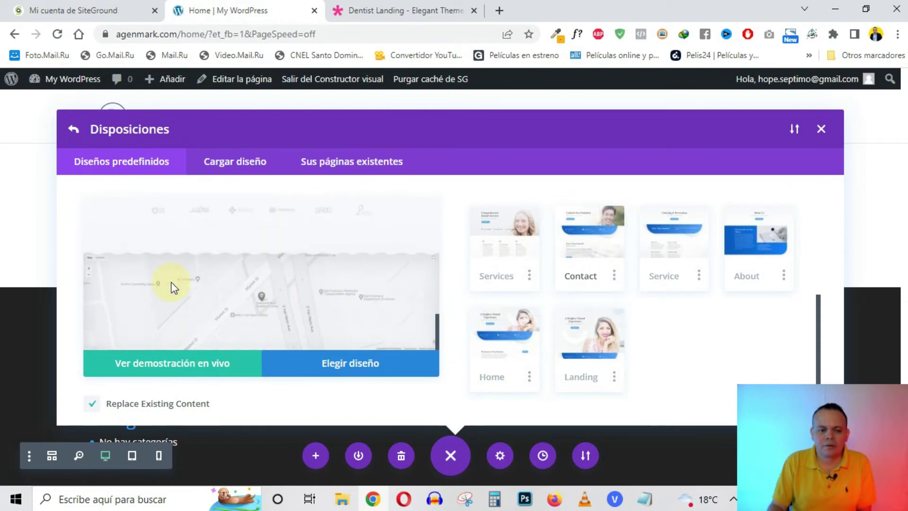
pyautogui.click(738, 265)
pyautogui.scroll(-10, 348, 270)
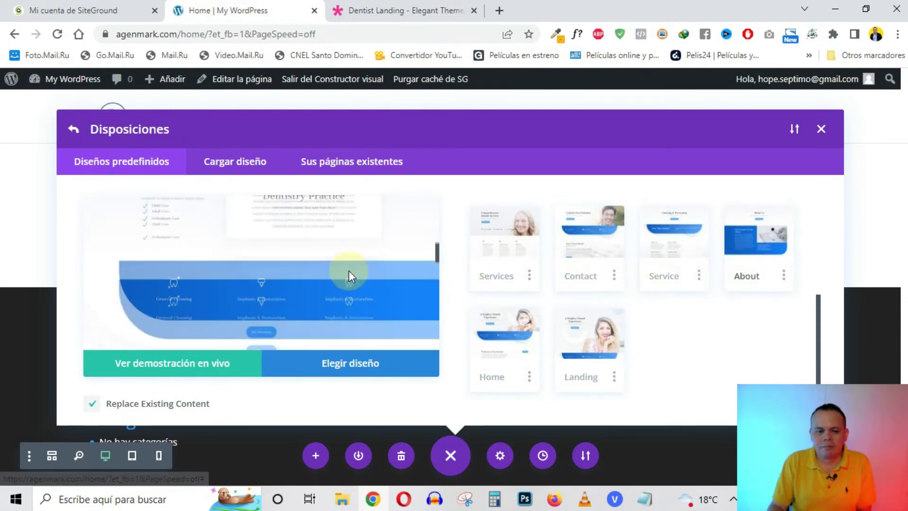
pyautogui.scroll(-8, 350, 275)
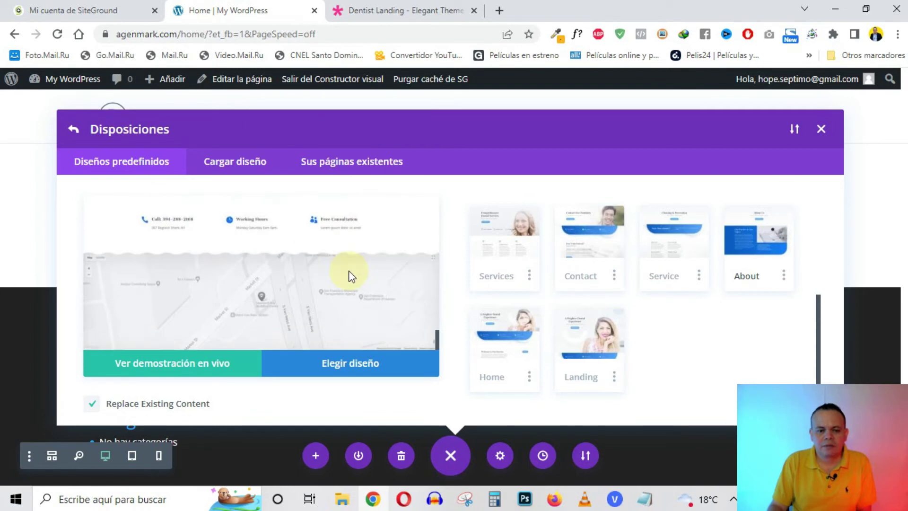
pyautogui.click(672, 284)
pyautogui.scroll(-5, 346, 251)
pyautogui.scroll(10, 346, 251)
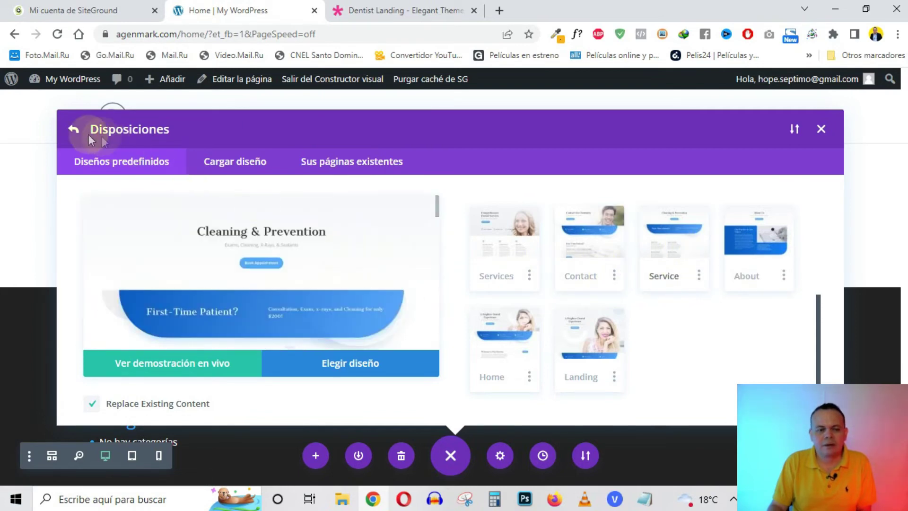
# - Go back to the business layout list, find the Doctor's Office layout pack and open its live demo
pyautogui.click(74, 135)
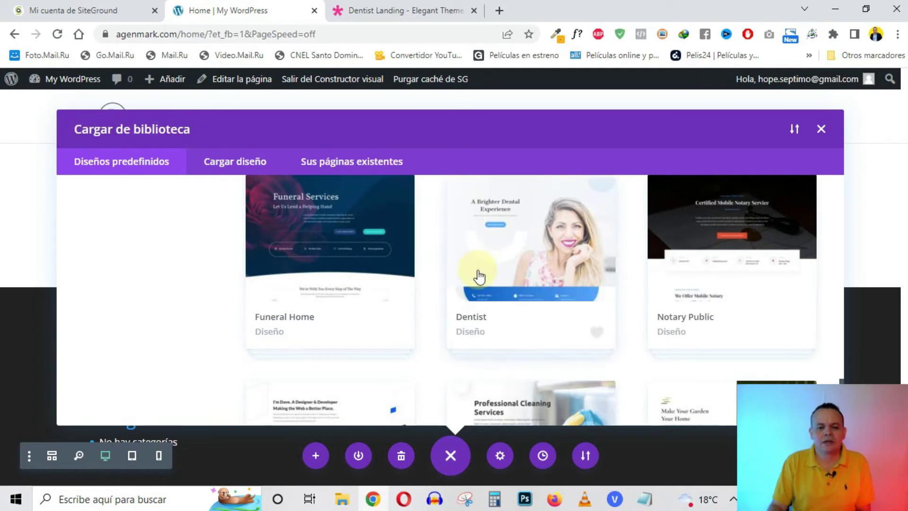
pyautogui.scroll(-4, 478, 274)
pyautogui.scroll(-5, 479, 275)
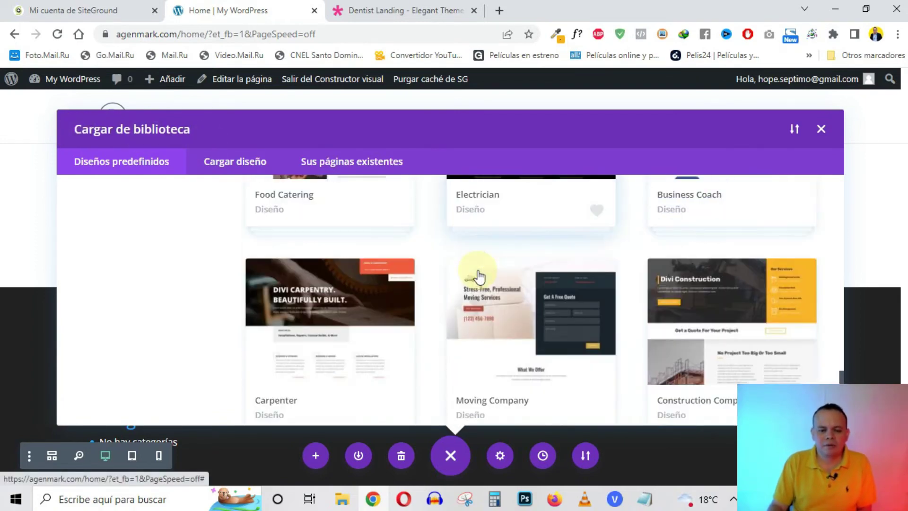
pyautogui.scroll(-10, 478, 274)
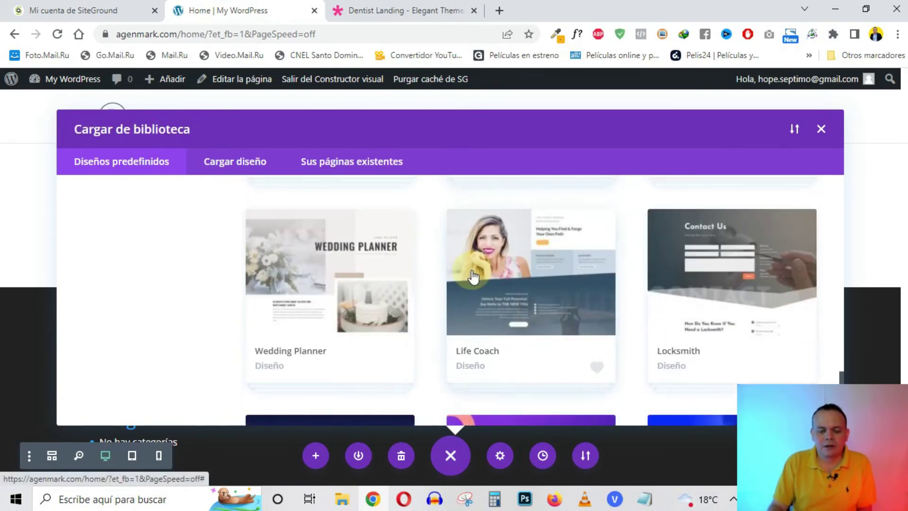
pyautogui.scroll(-7, 472, 277)
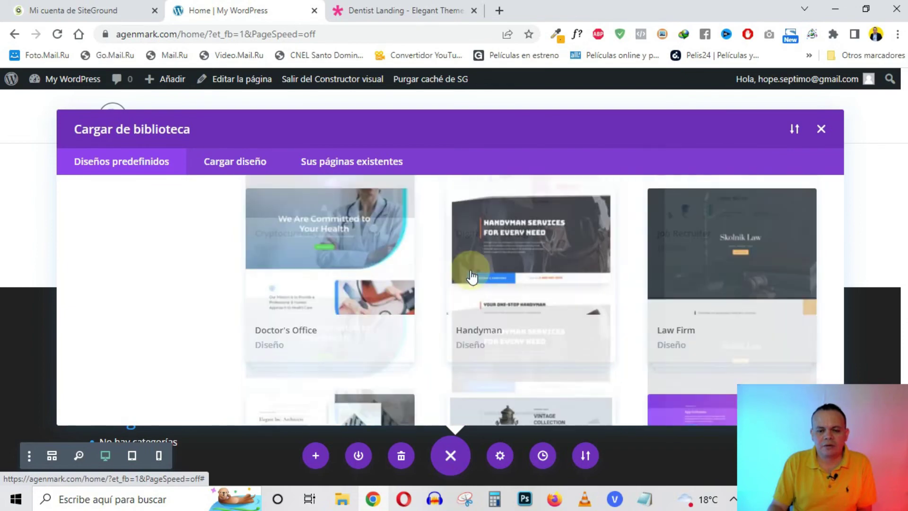
pyautogui.scroll(-3, 471, 276)
pyautogui.scroll(5, 345, 293)
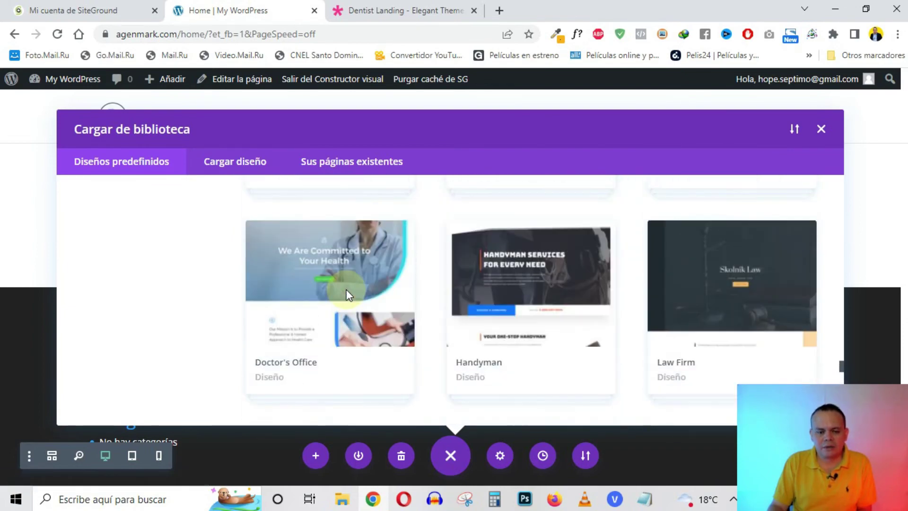
pyautogui.click(337, 296)
pyautogui.click(179, 366)
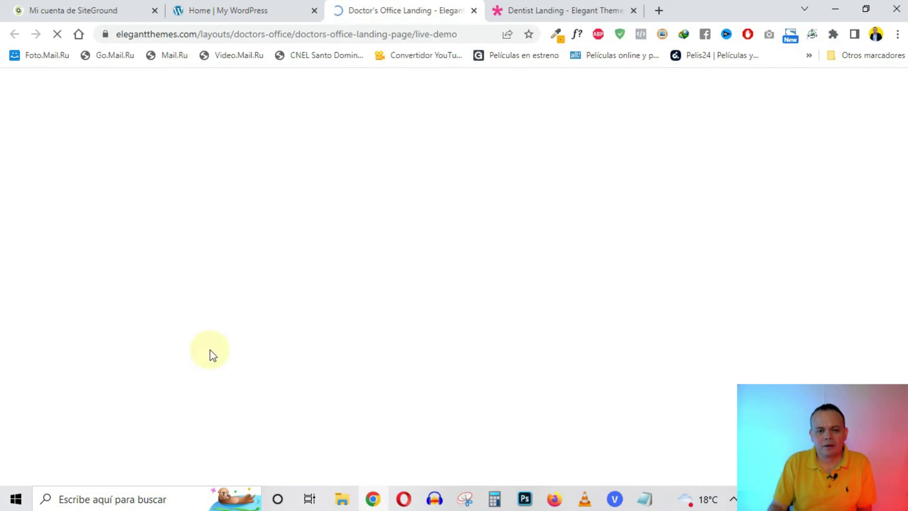
# - Close the Dentist Landing demo and examine the sections of the Doctor's Office Landing demo
pyautogui.click(613, 7)
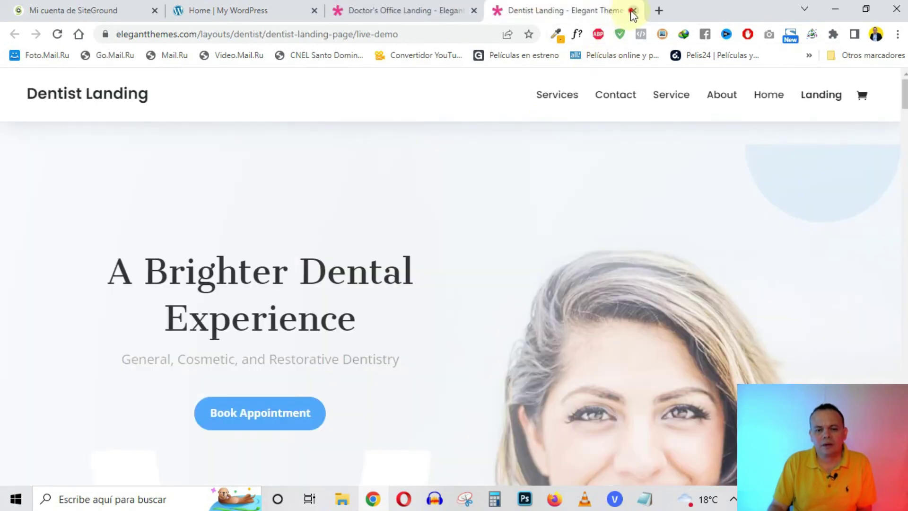
pyautogui.click(633, 10)
pyautogui.scroll(-10, 451, 224)
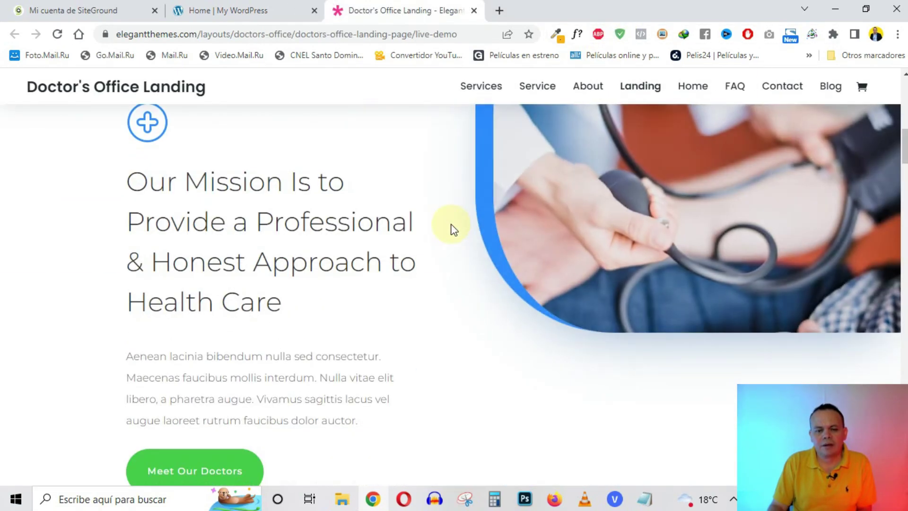
pyautogui.scroll(-20, 424, 286)
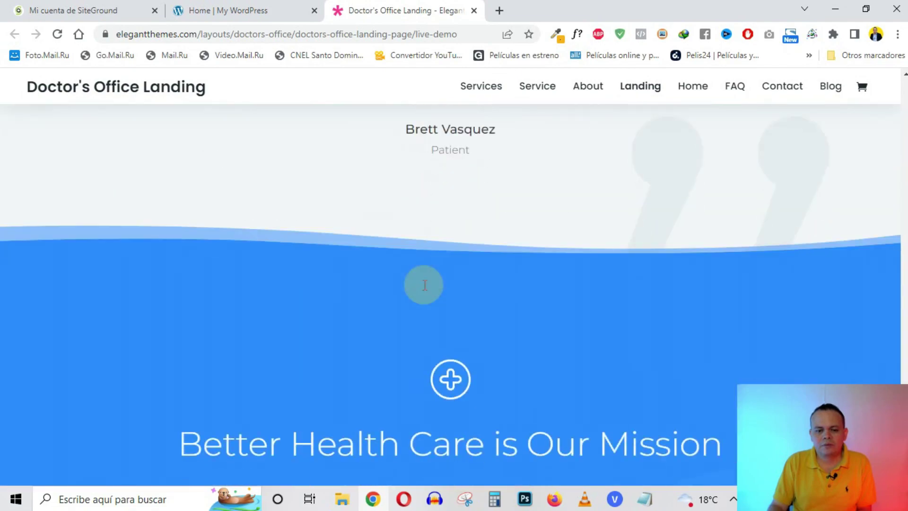
pyautogui.scroll(15, 693, 314)
pyautogui.scroll(5, 693, 314)
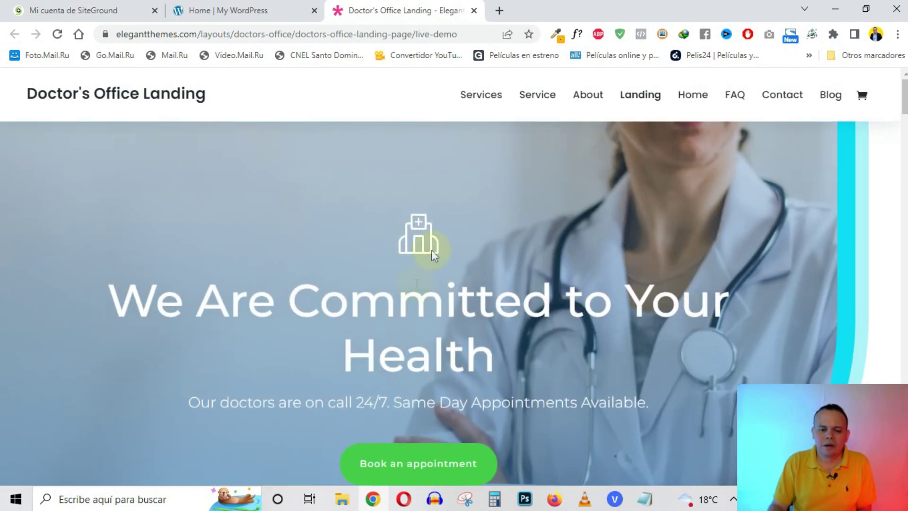
pyautogui.scroll(-5, 497, 339)
# - Open the Home page of the Doctor's Office demo and look through its sections
pyautogui.click(694, 92)
pyautogui.scroll(-10, 426, 265)
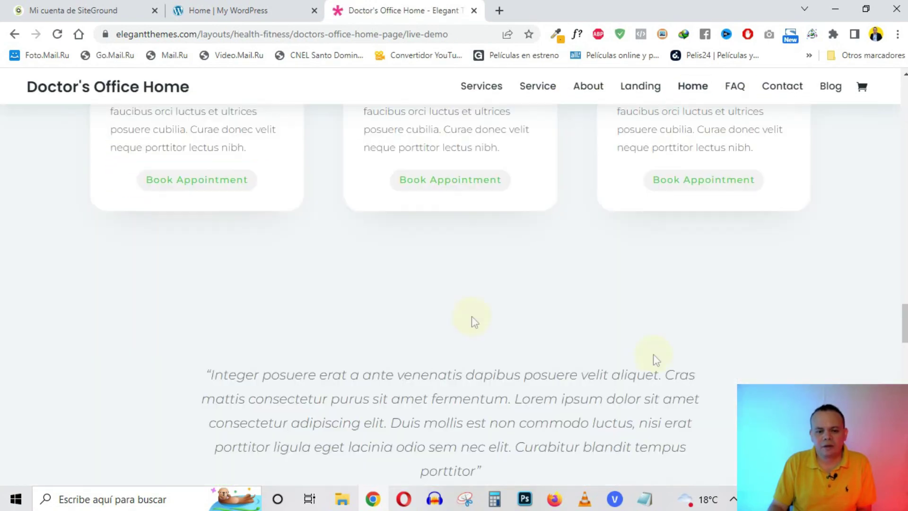
pyautogui.moveTo(904, 322); pyautogui.dragTo(904, 92)
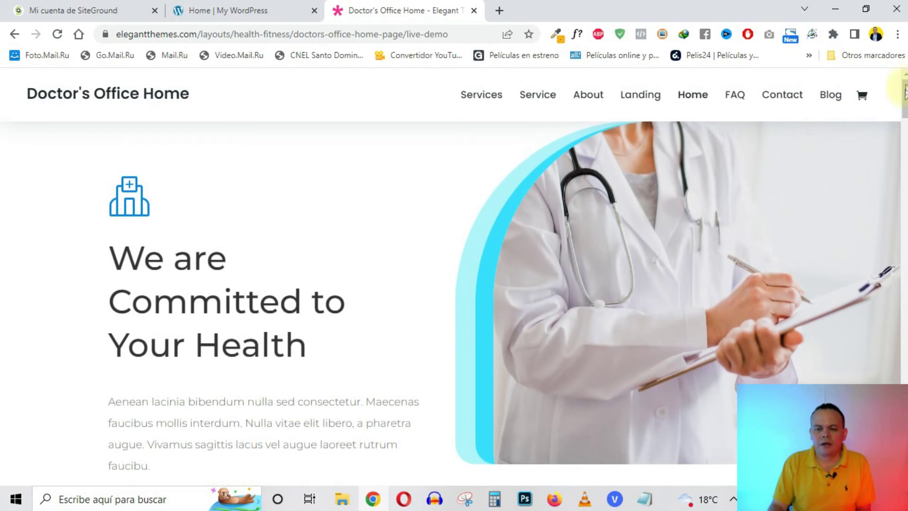